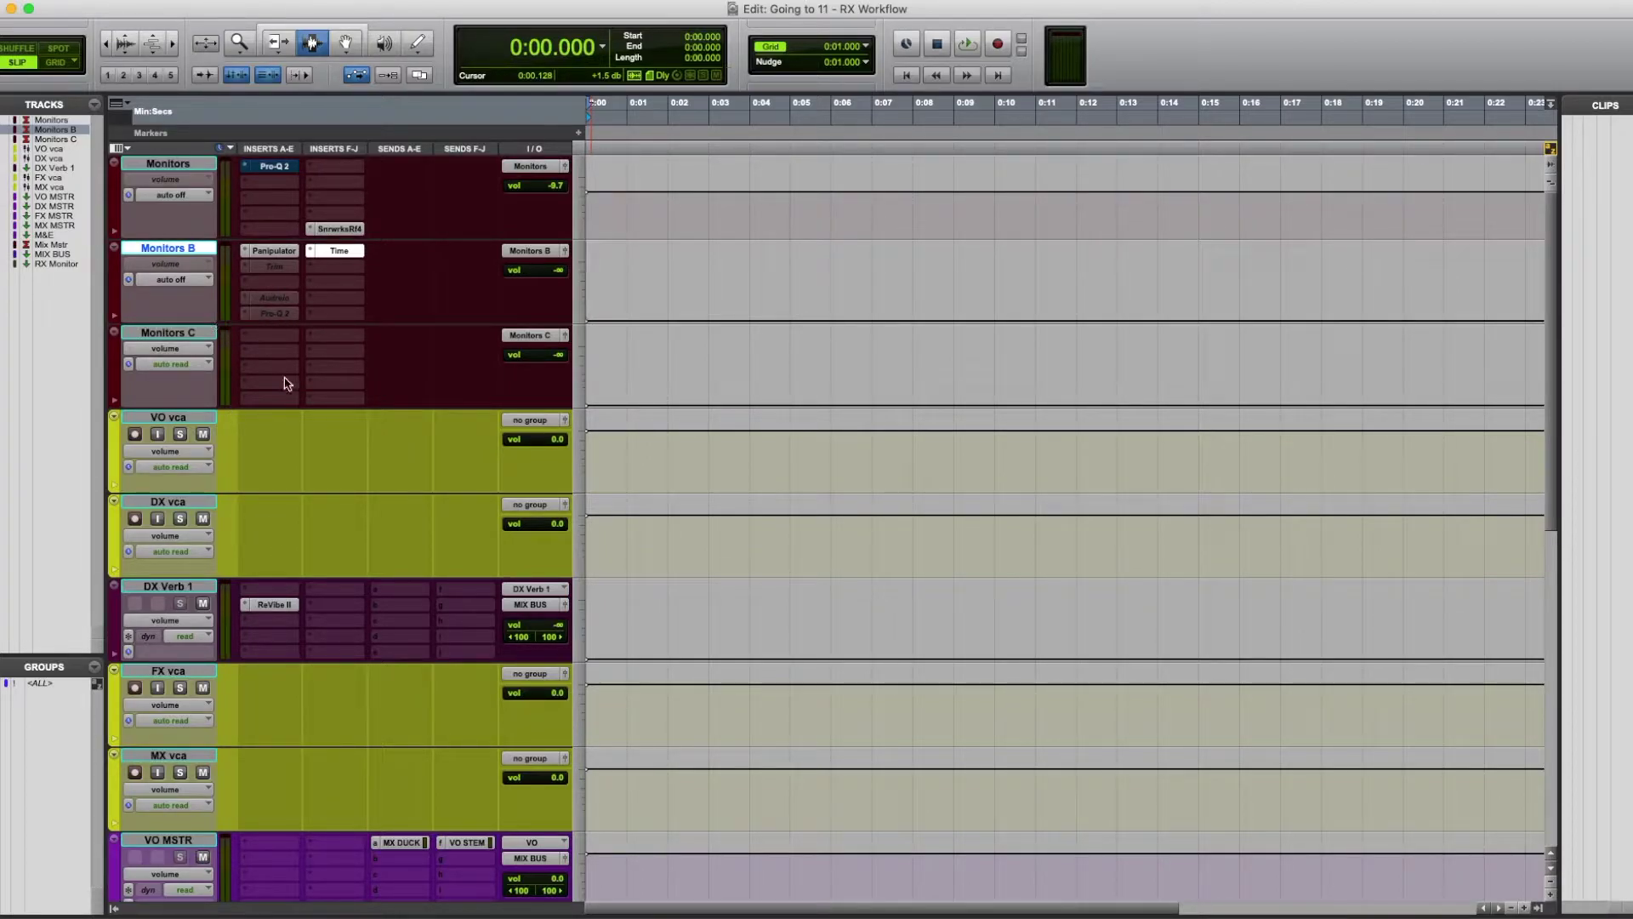
- Open and then close the RX Monitor track's plug-in
scroll(285, 382, "down", 10)
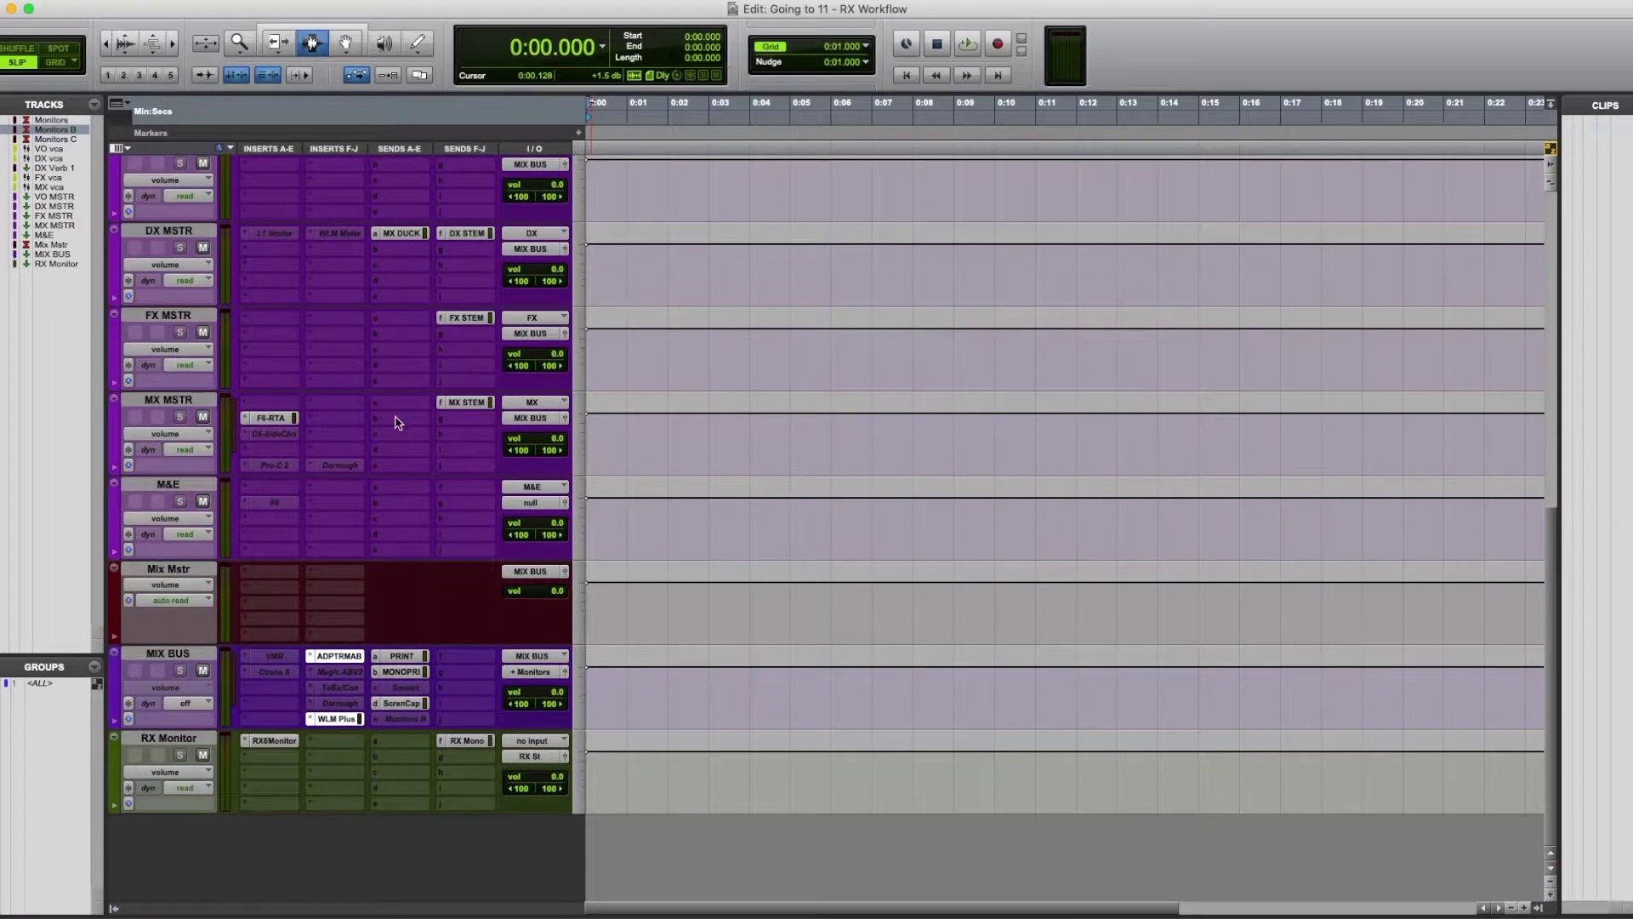
left_click(170, 740)
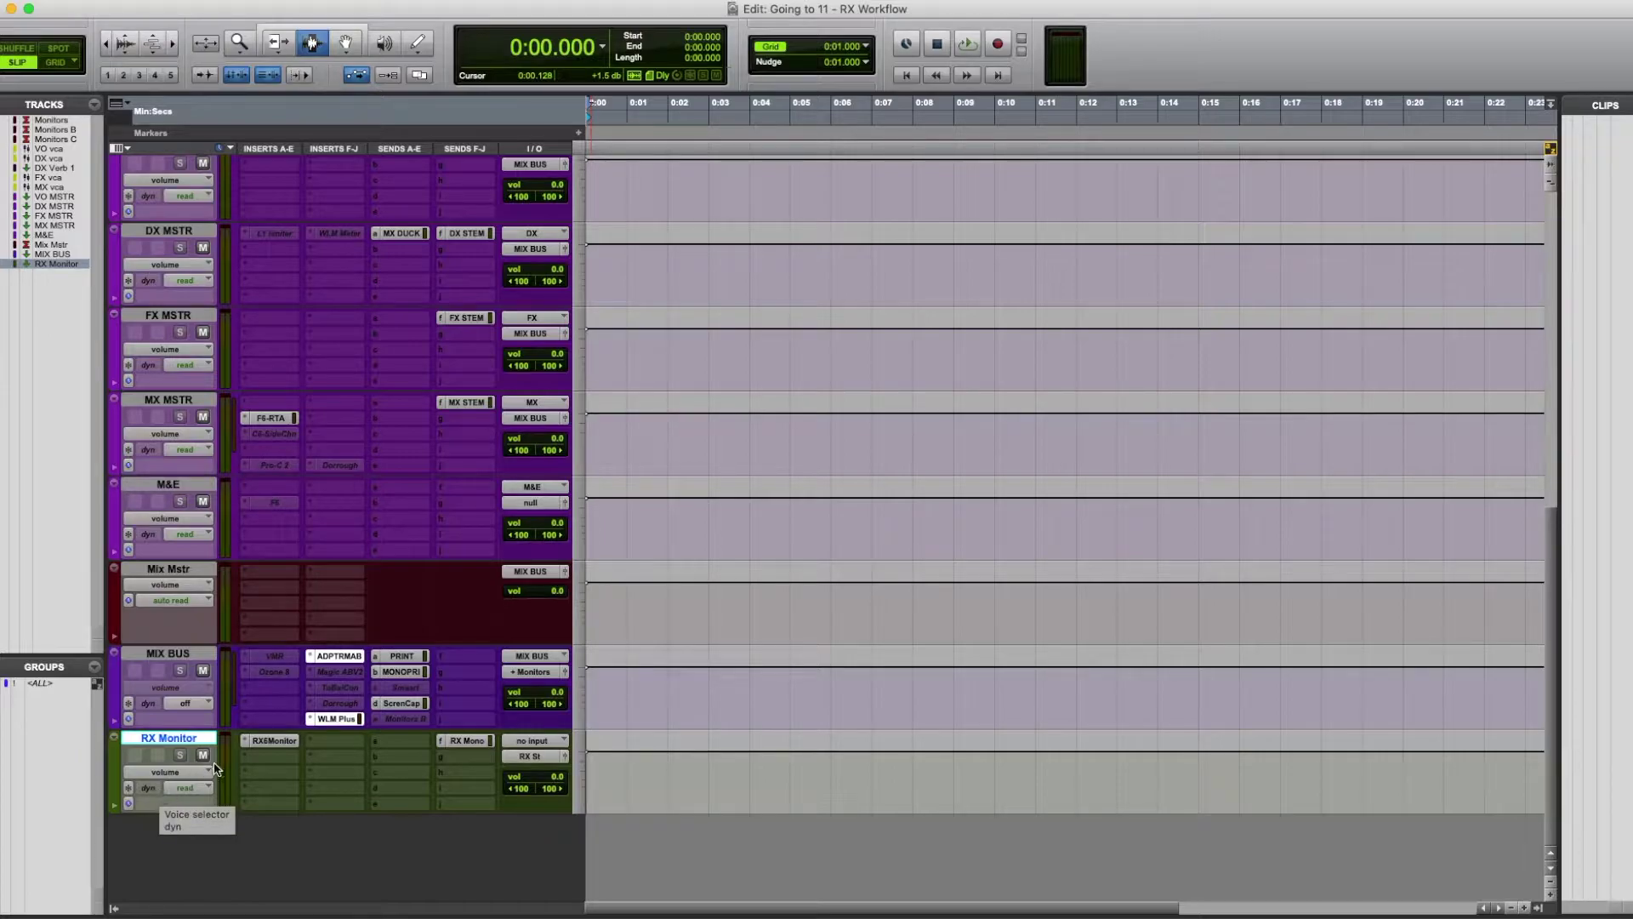
left_click(270, 740)
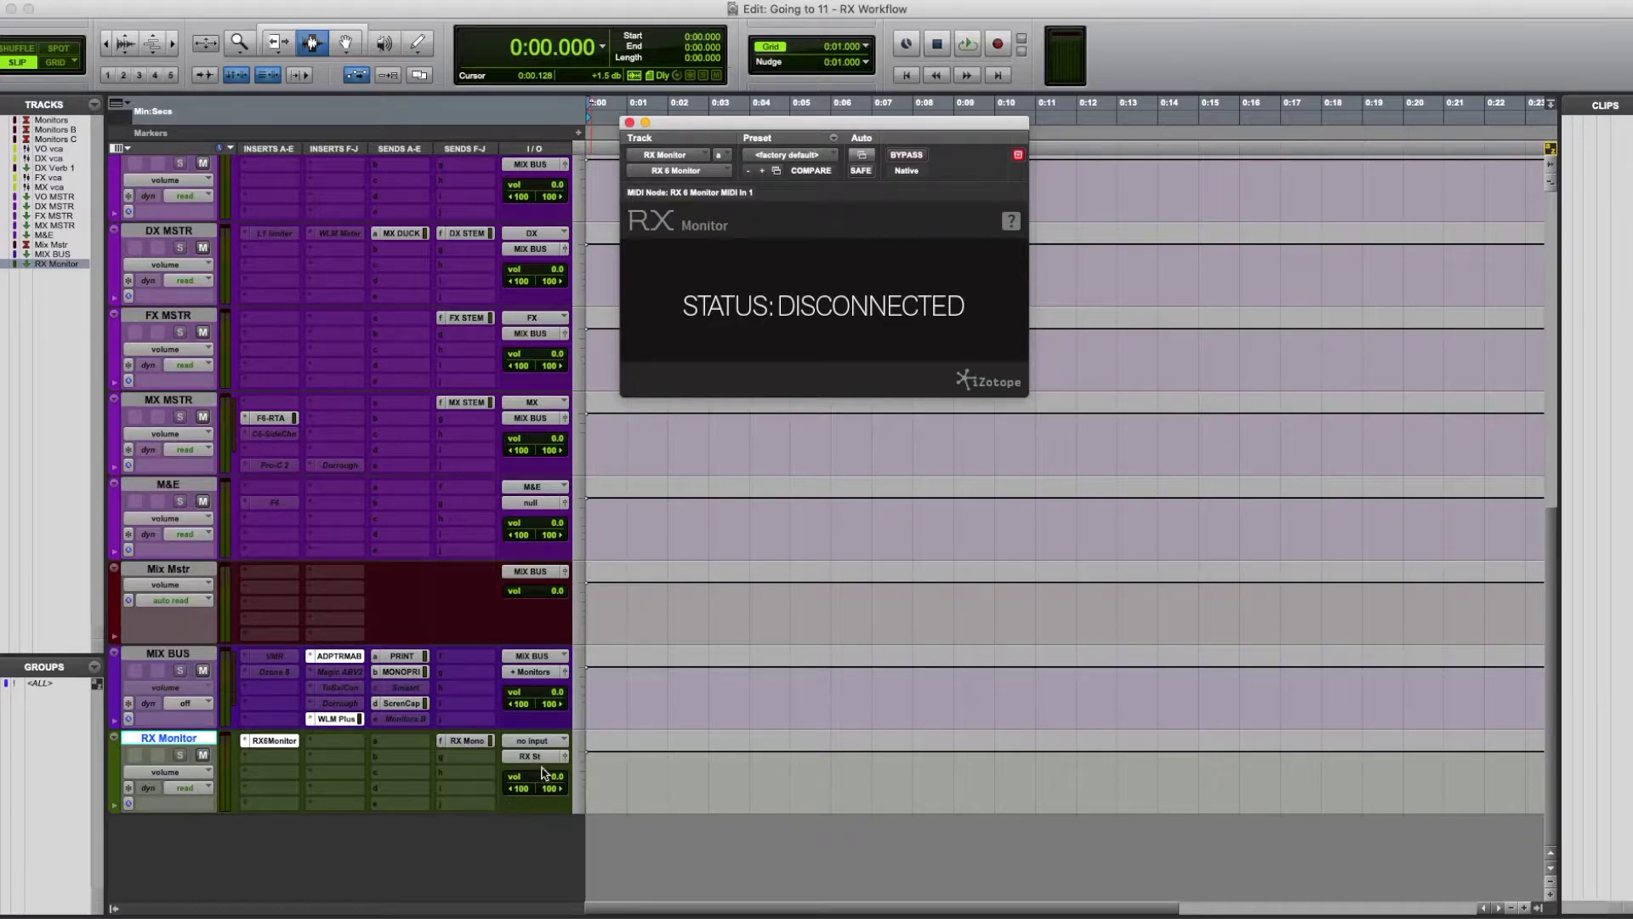
left_click(629, 121)
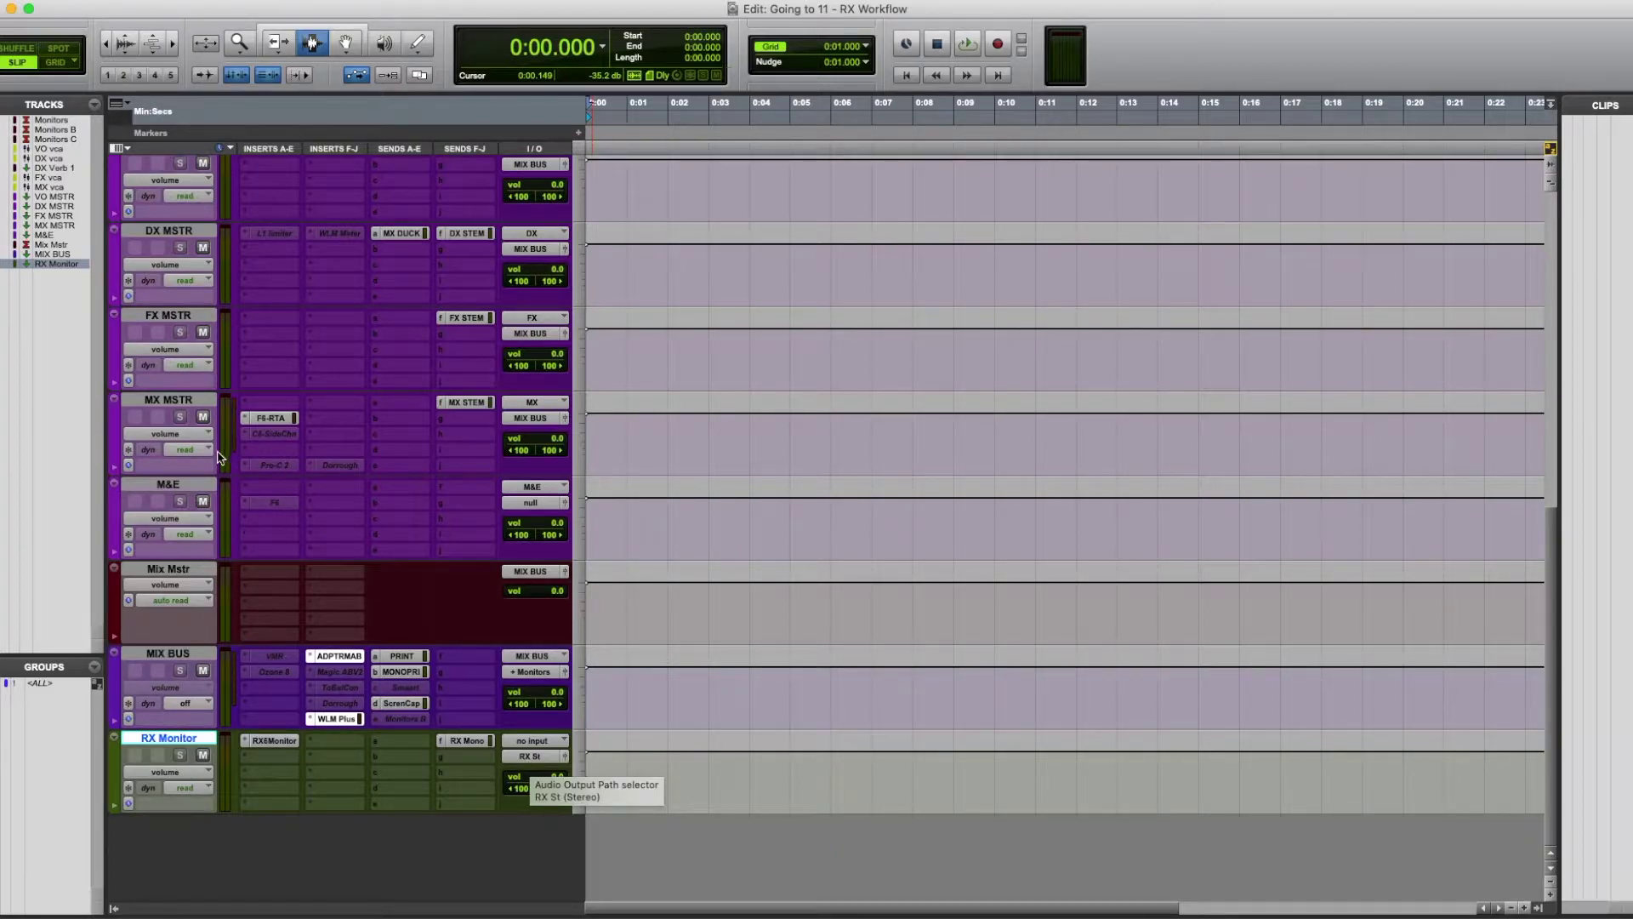
scroll(221, 528, "up", 15)
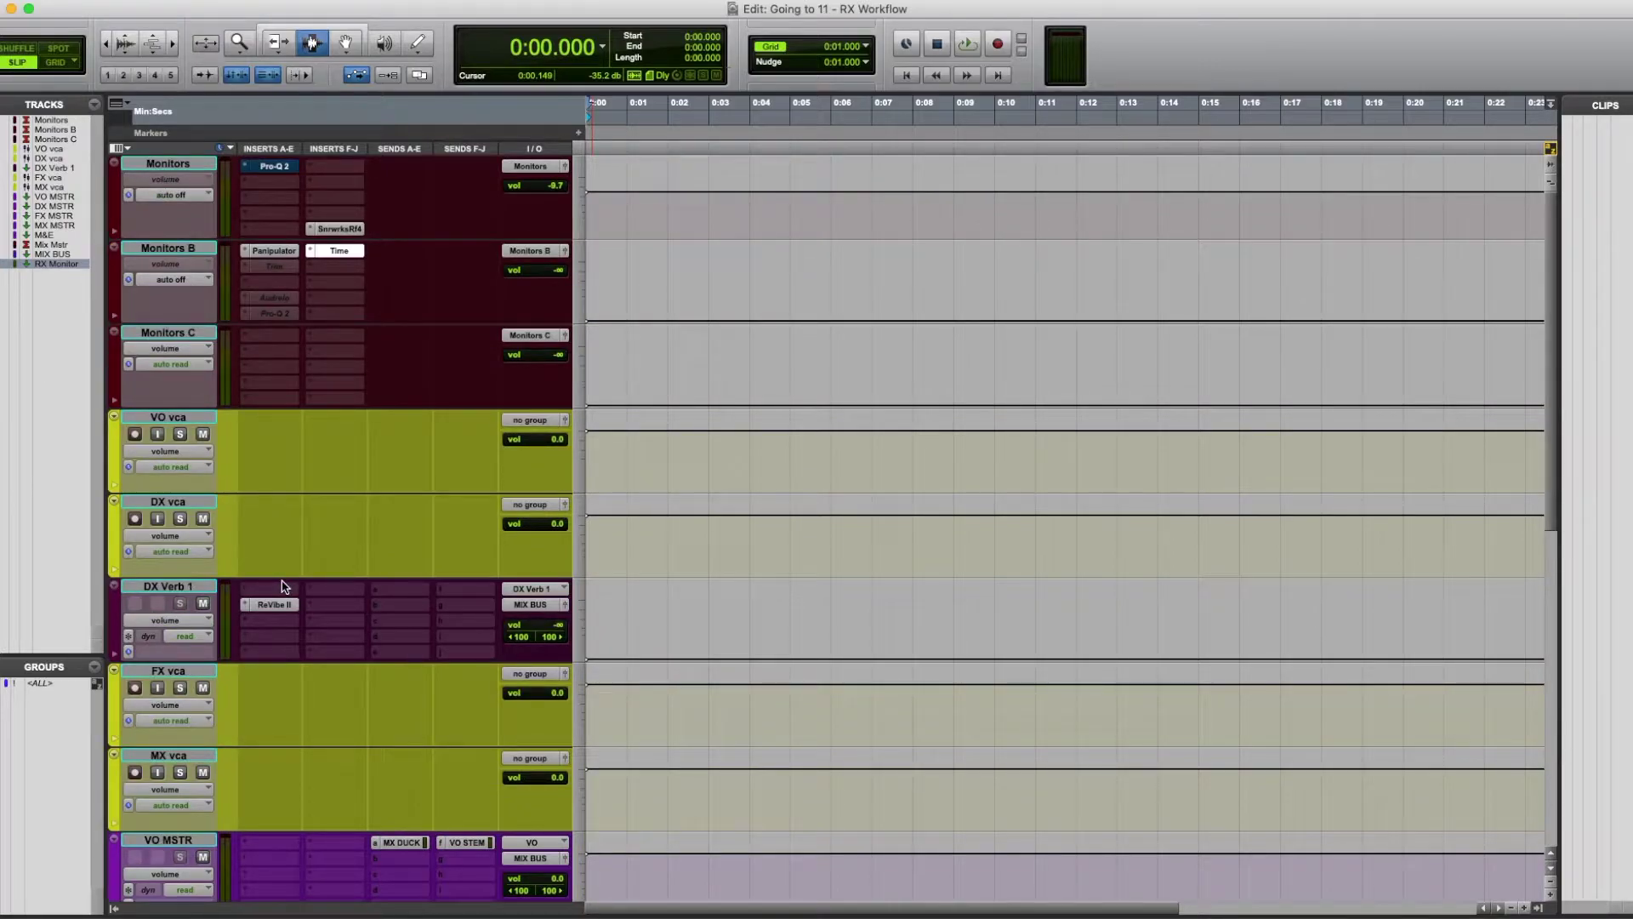
- Import the dialogue track from the other session as DX, then zoom out and play it from about 0:13
key("super+Tab")
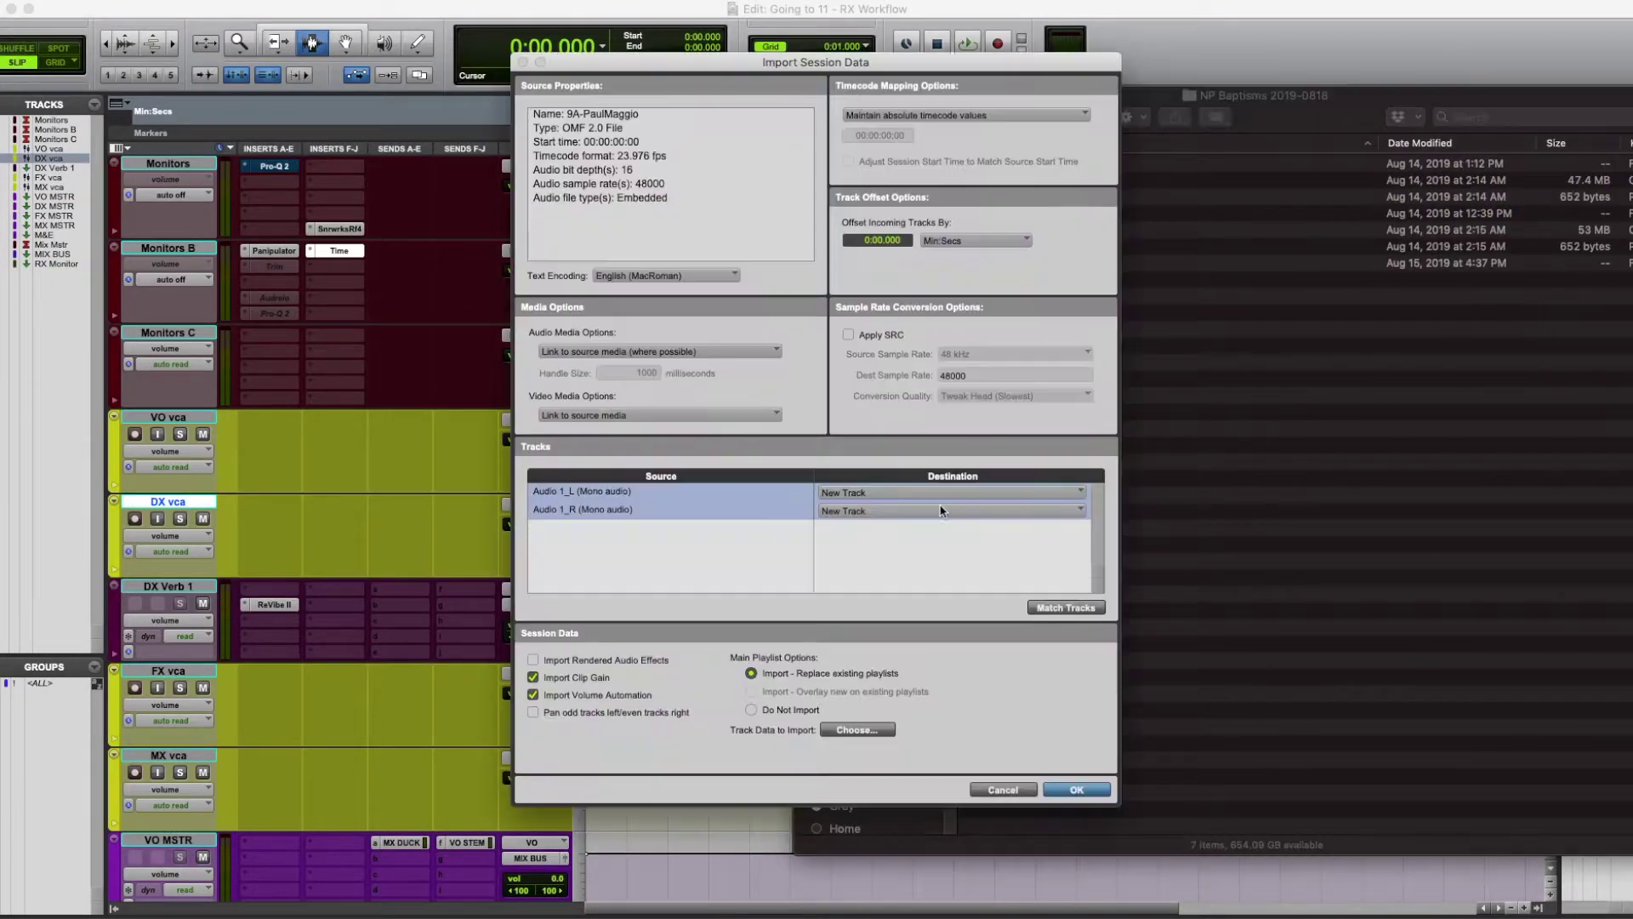
left_click(857, 729)
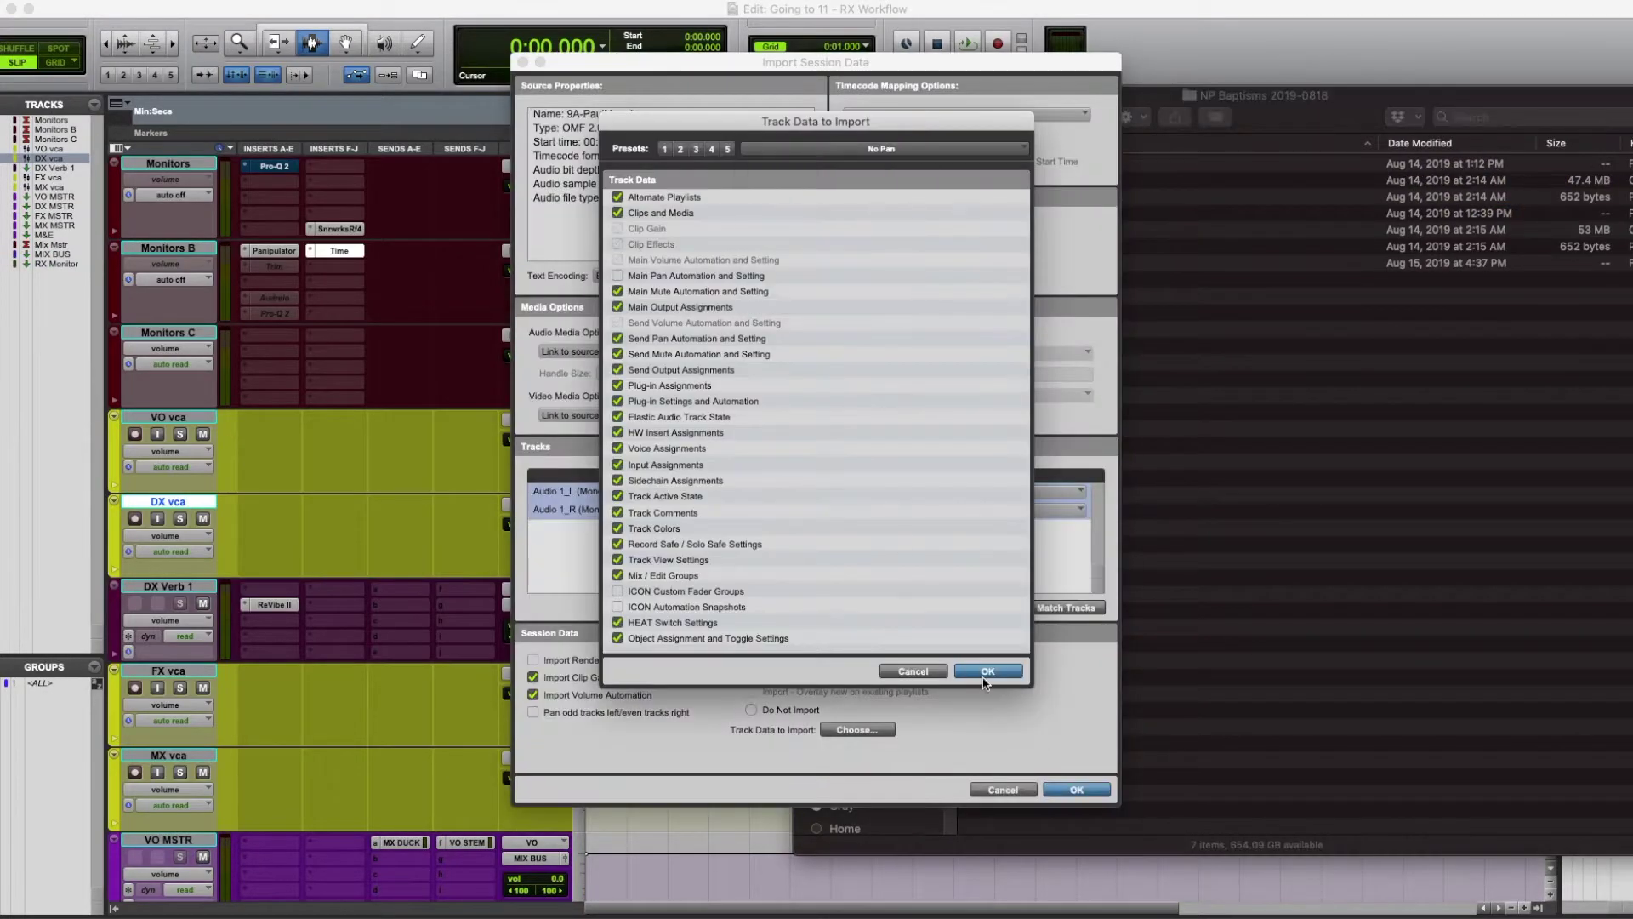
left_click(986, 674)
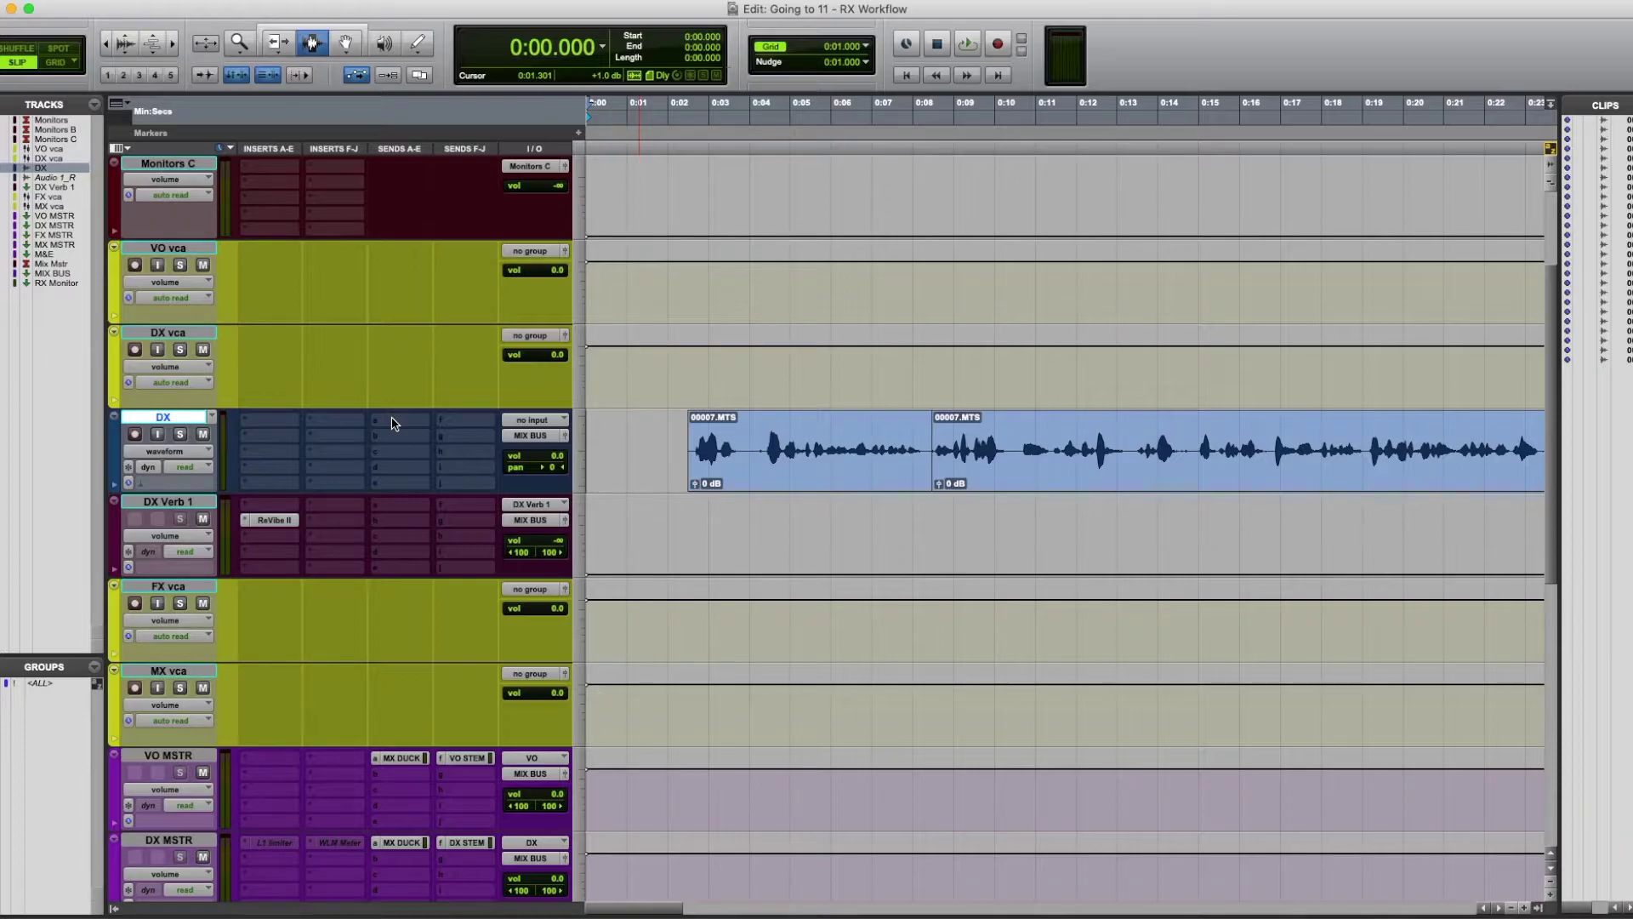
key("super+bracketleft")
key("super+bracketleft")
key("super+bracketleft")
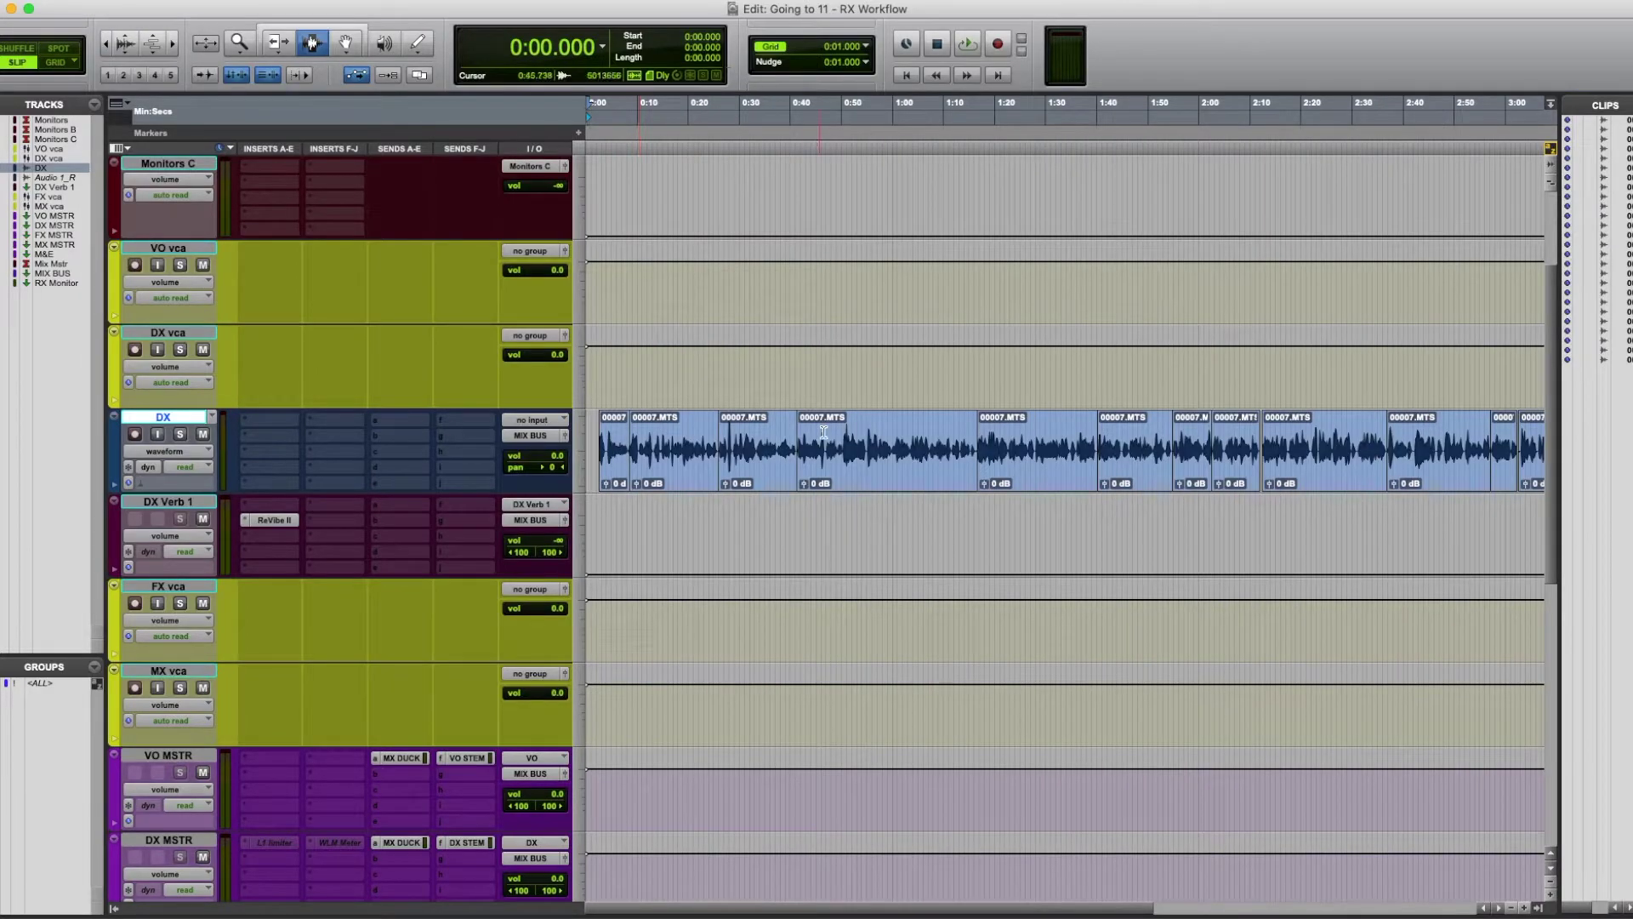
left_click(655, 455)
key("space")
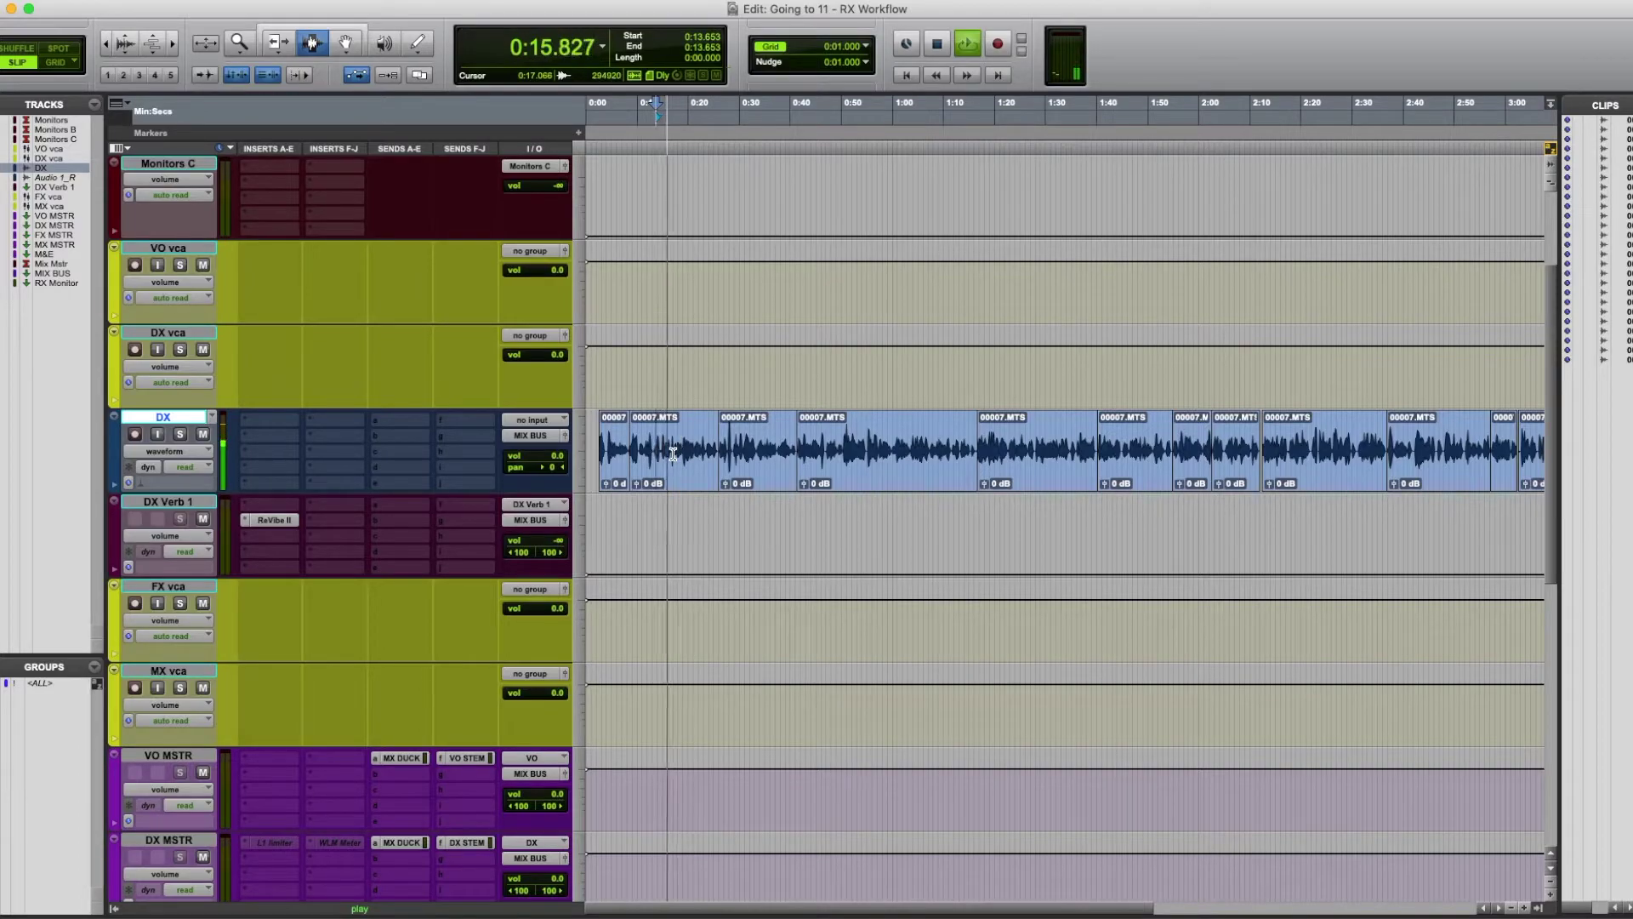
key("space")
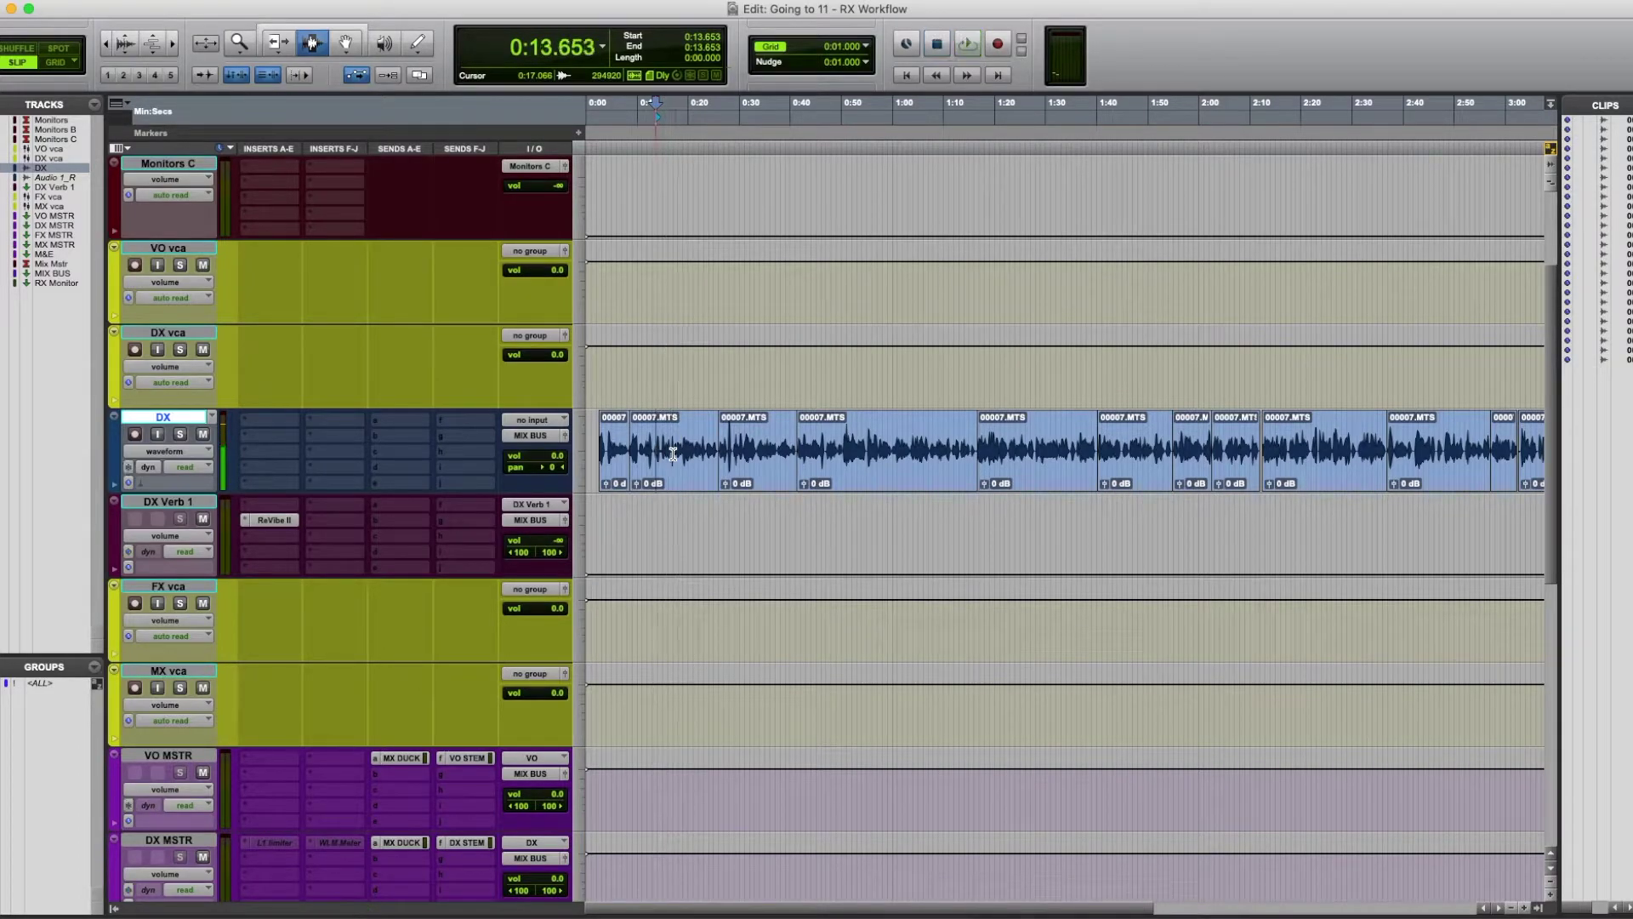
- Recall the DX preset from the 00 Post track presets onto the DX track
right_click(175, 420)
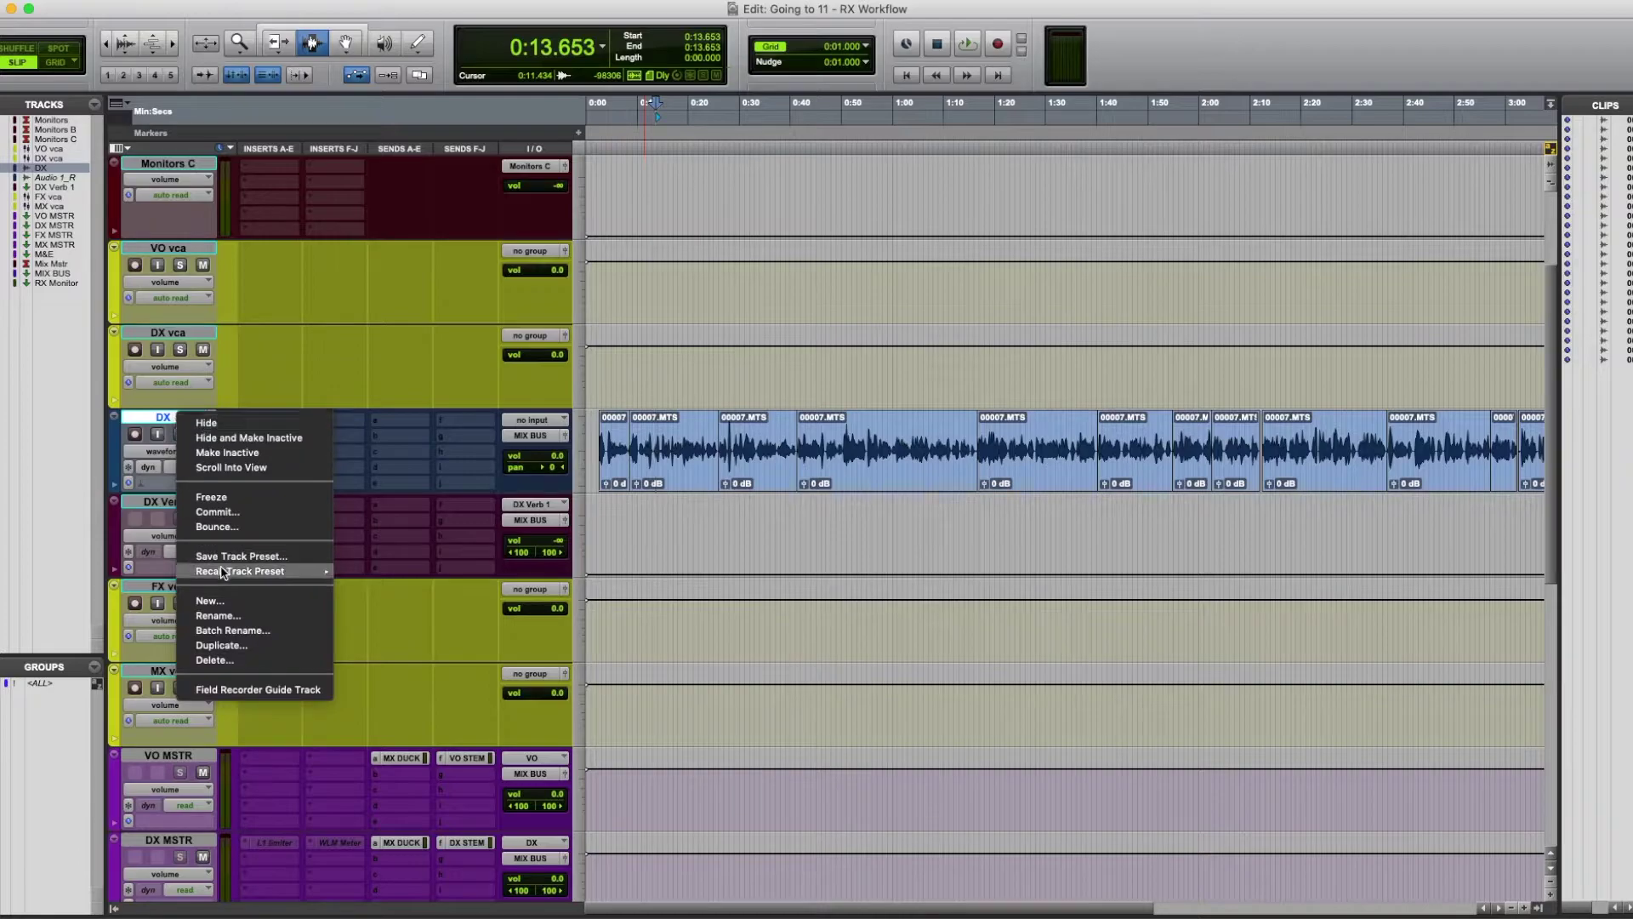
mouse_move(256, 571)
mouse_move(383, 575)
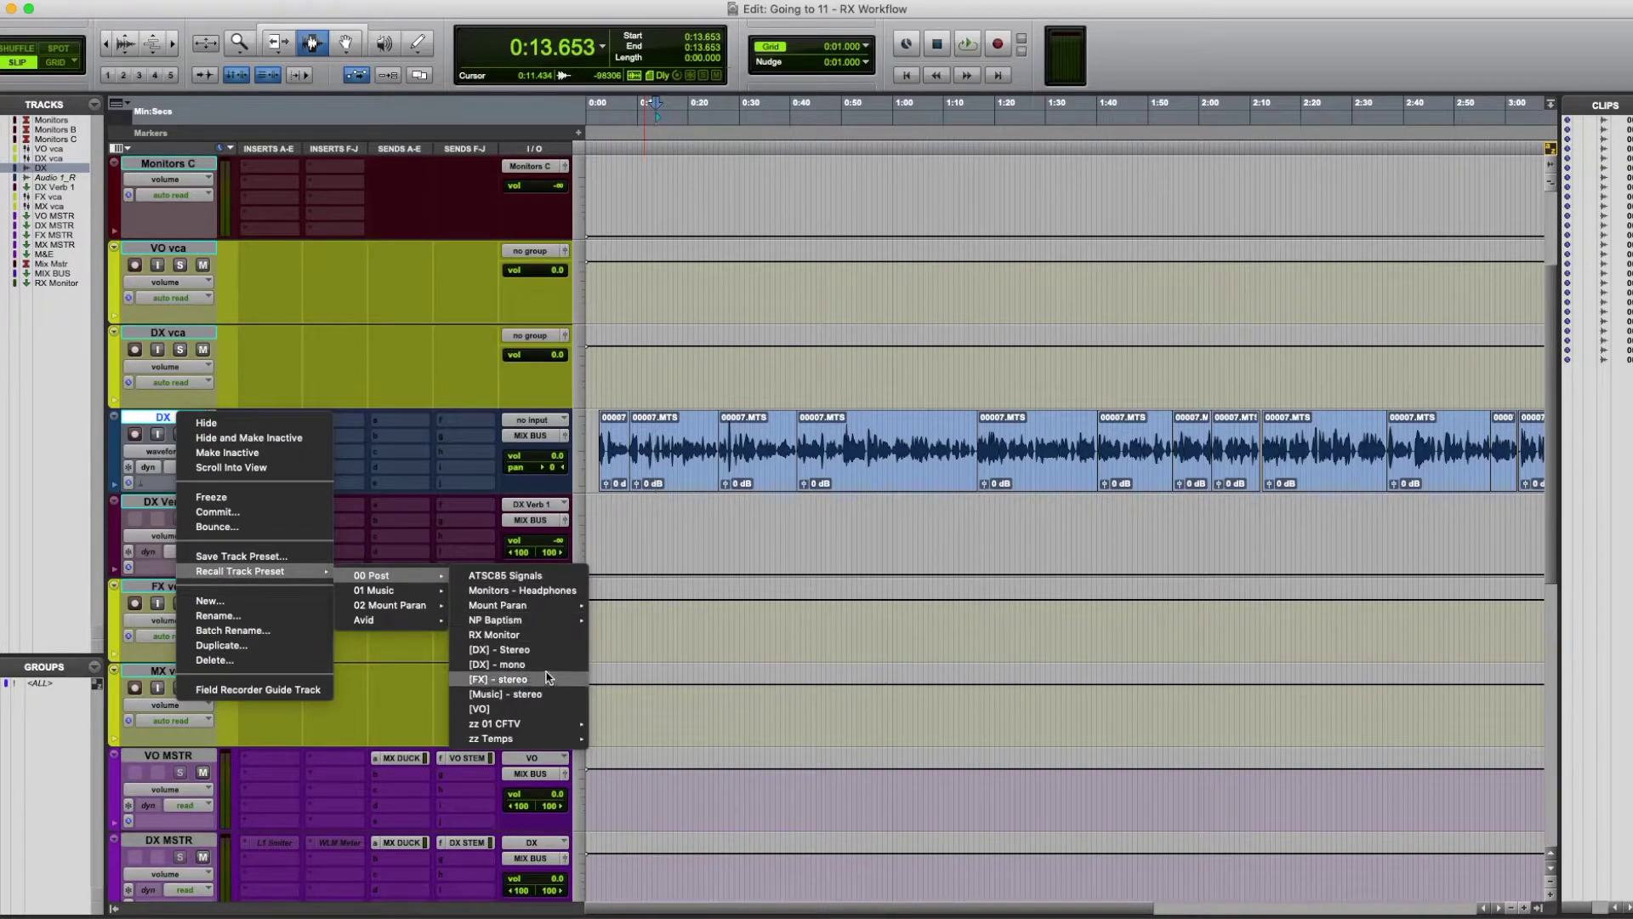
left_click(545, 664)
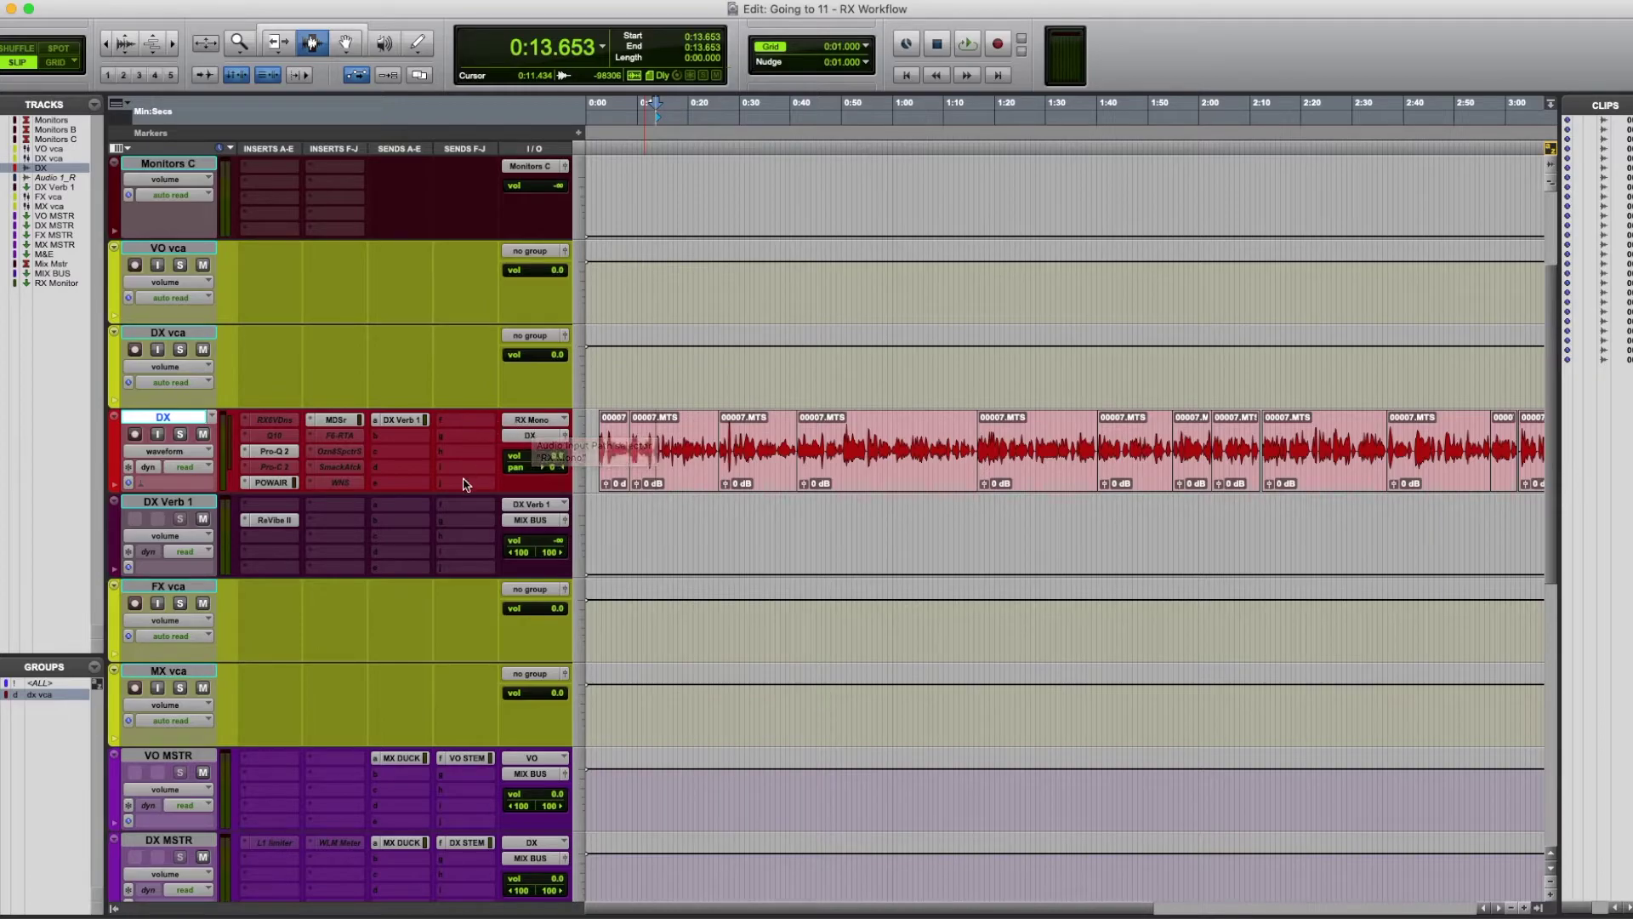
- Select the RX Monitor track, then select the DX track's audio
scroll(165, 754, "down", 10)
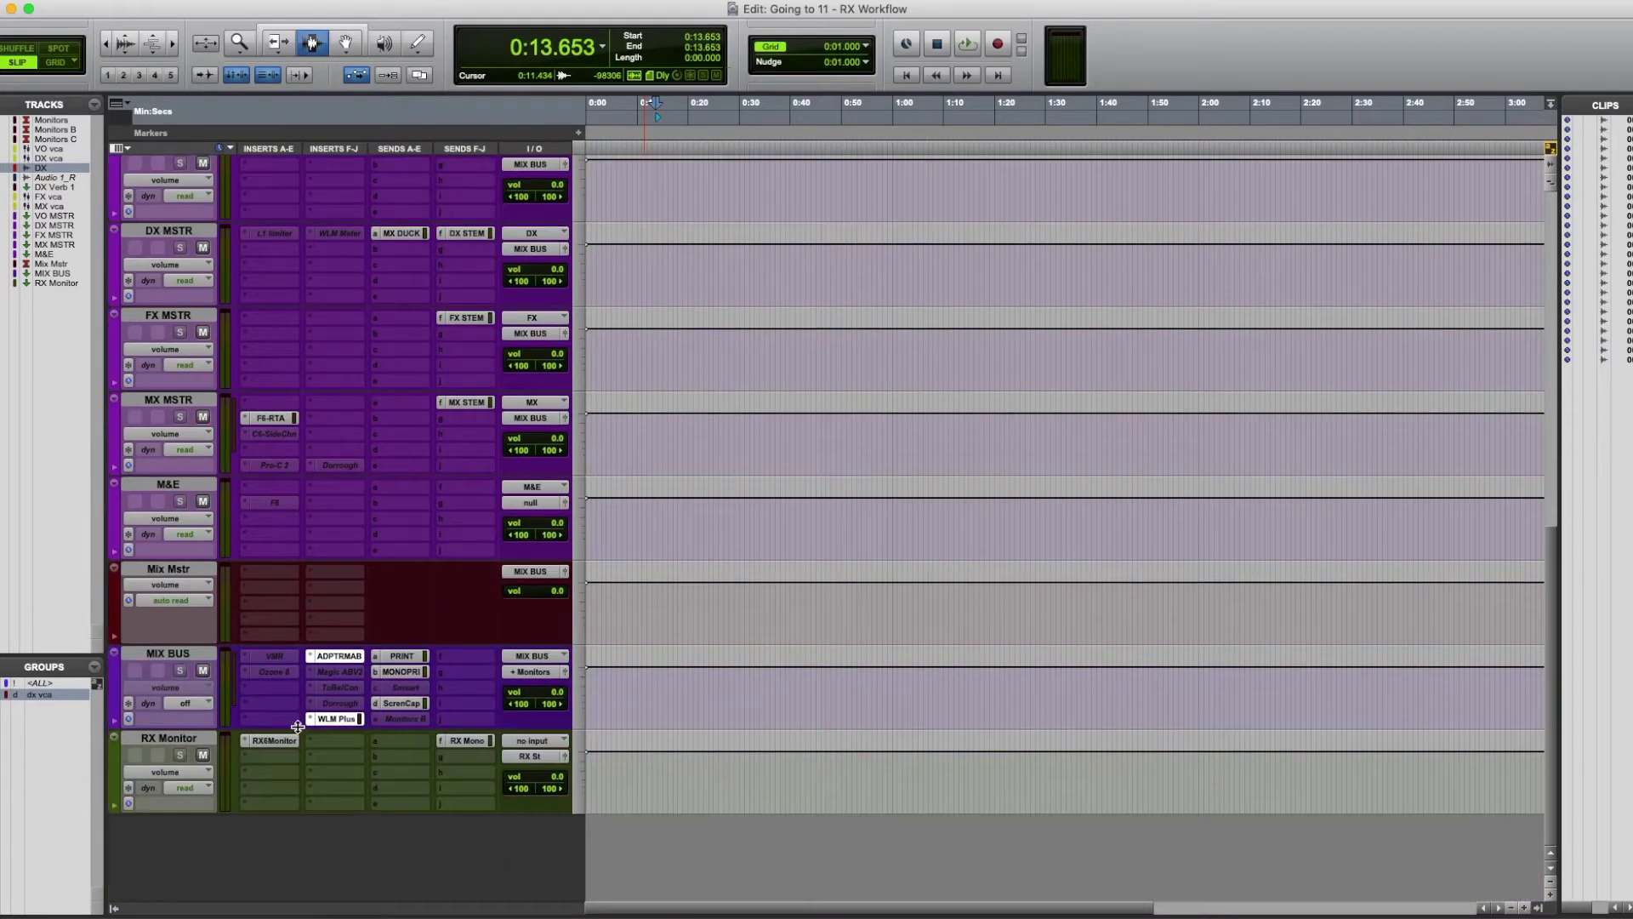
left_click(165, 736)
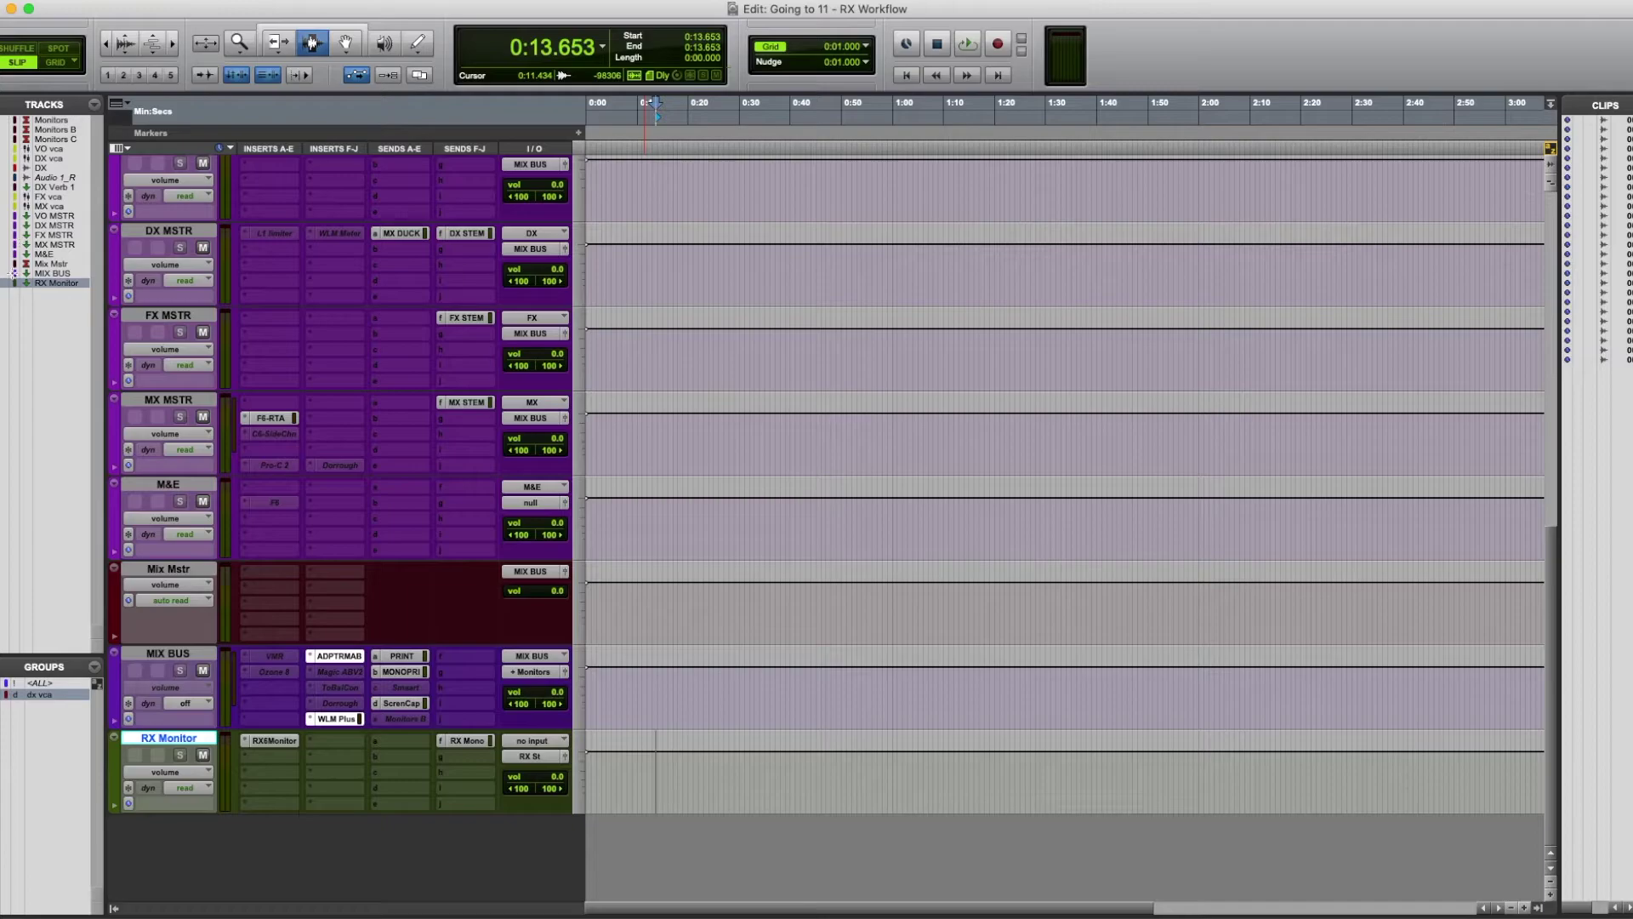
scroll(375, 474, "up", 10)
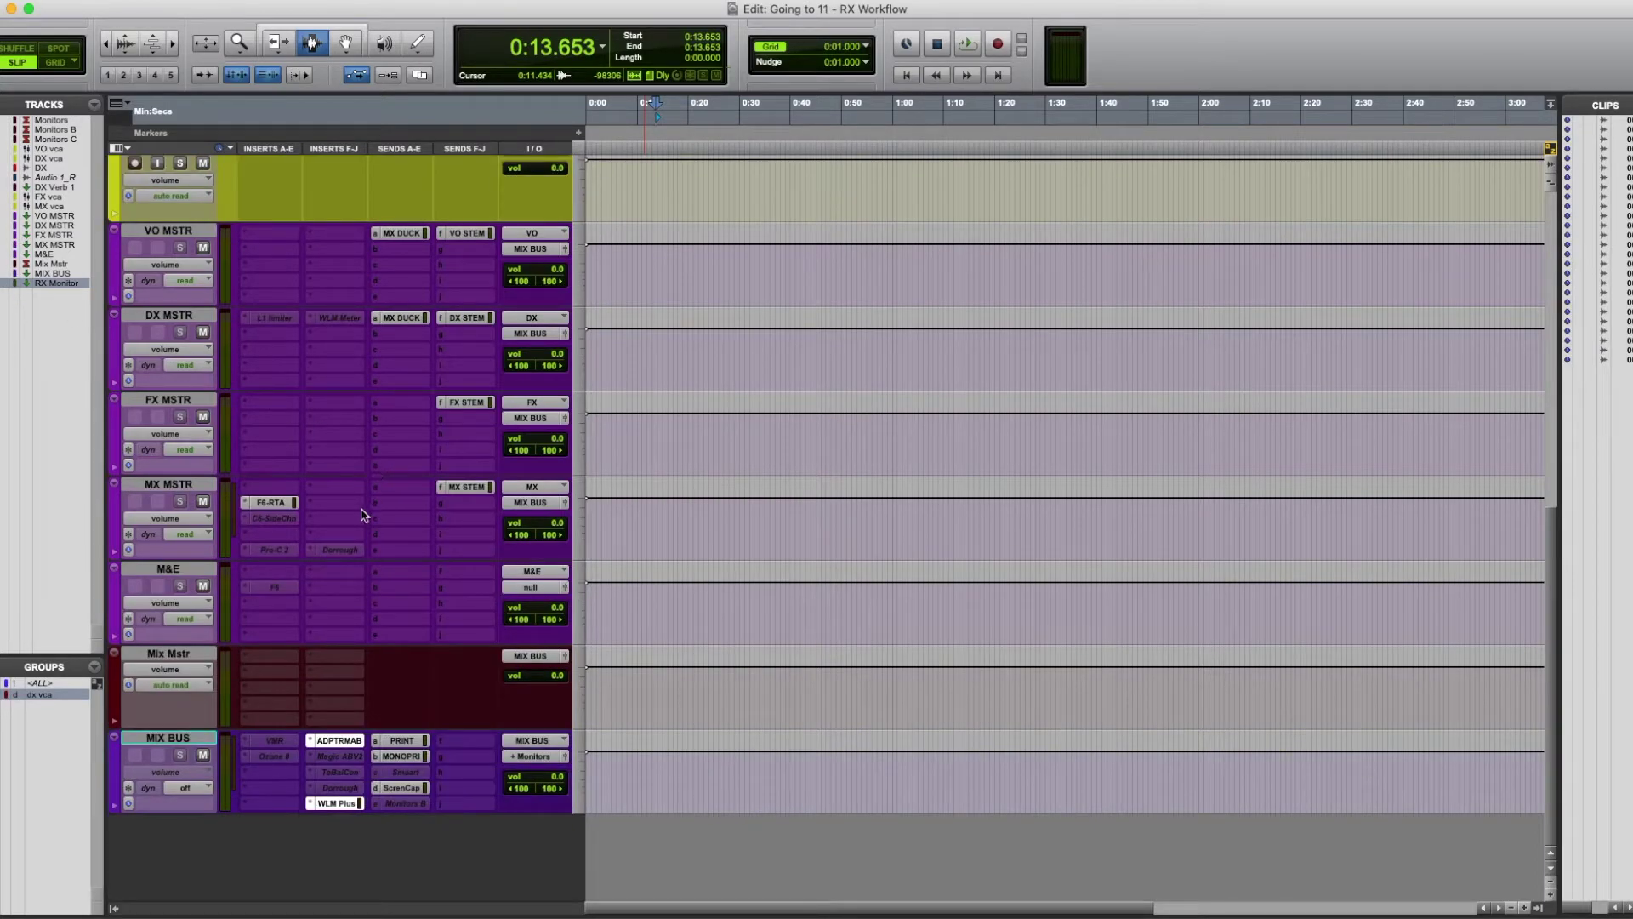
scroll(359, 523, "up", 3)
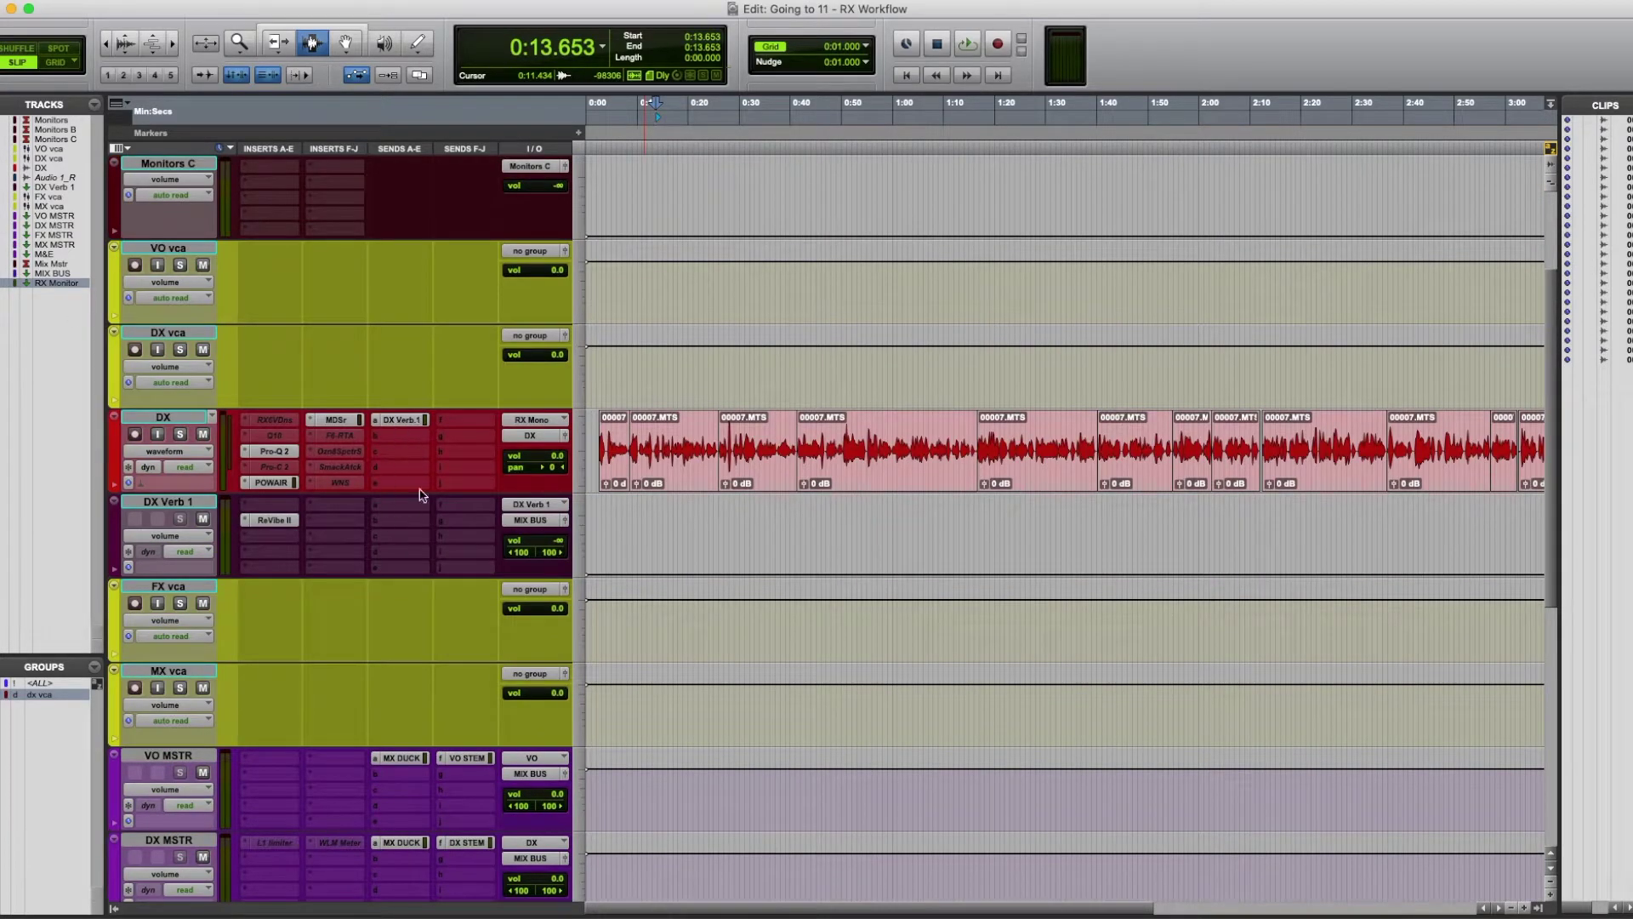
left_click(826, 464)
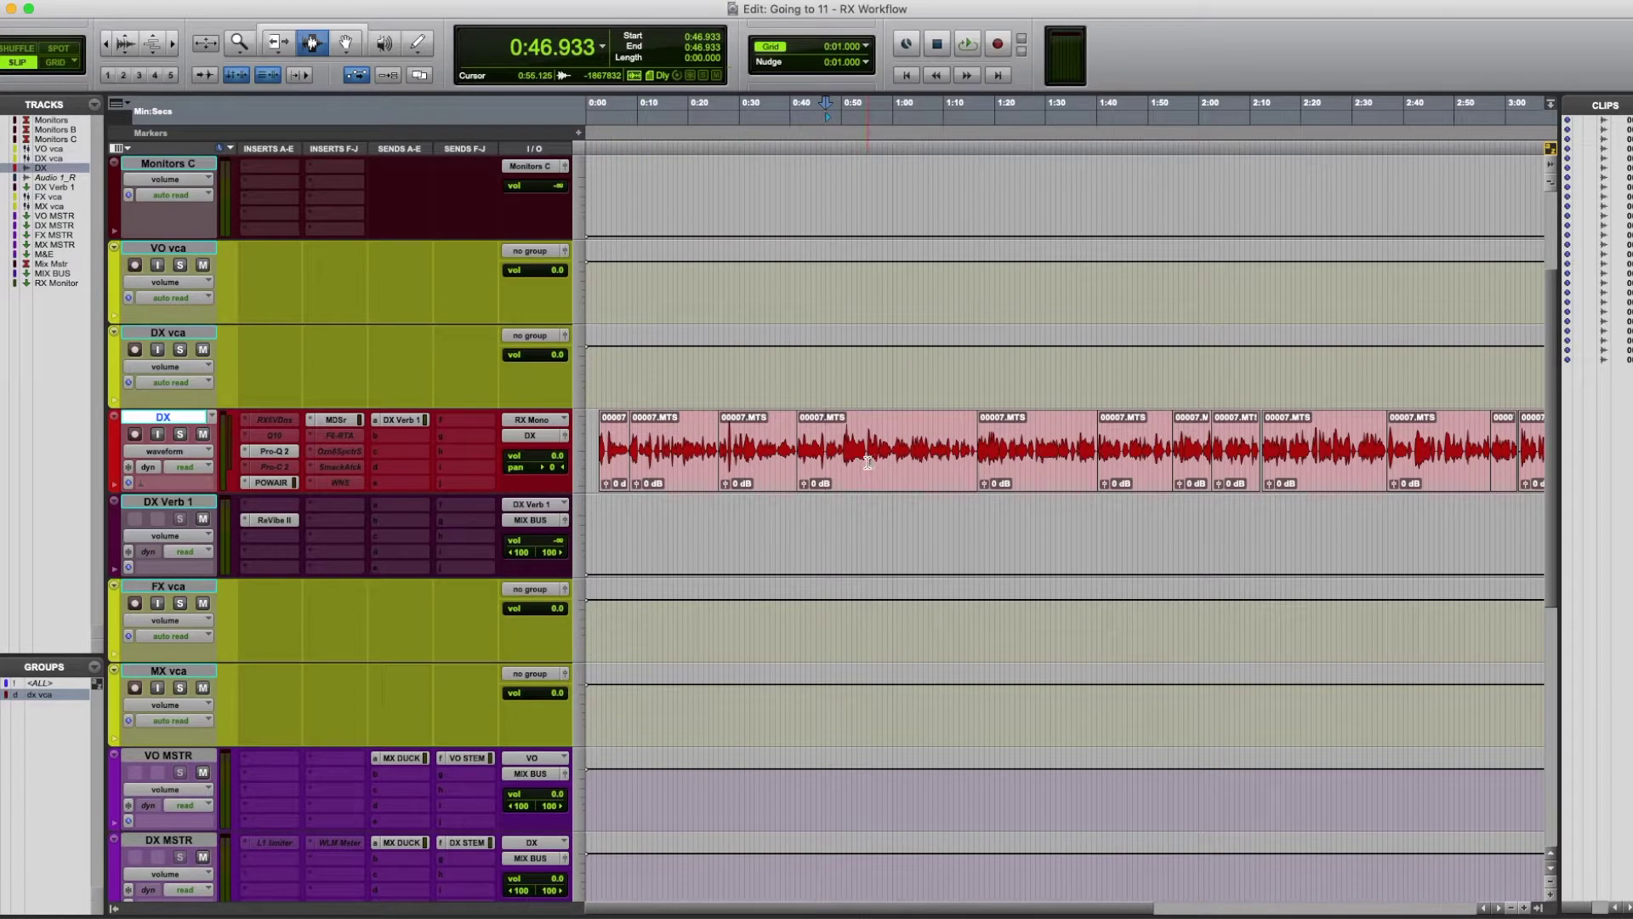
- Send DX 0:54.954–1:15.434 to iZotope RX via RX 6 Connect, then audition the dialogue
left_click_drag(868, 464, 973, 464)
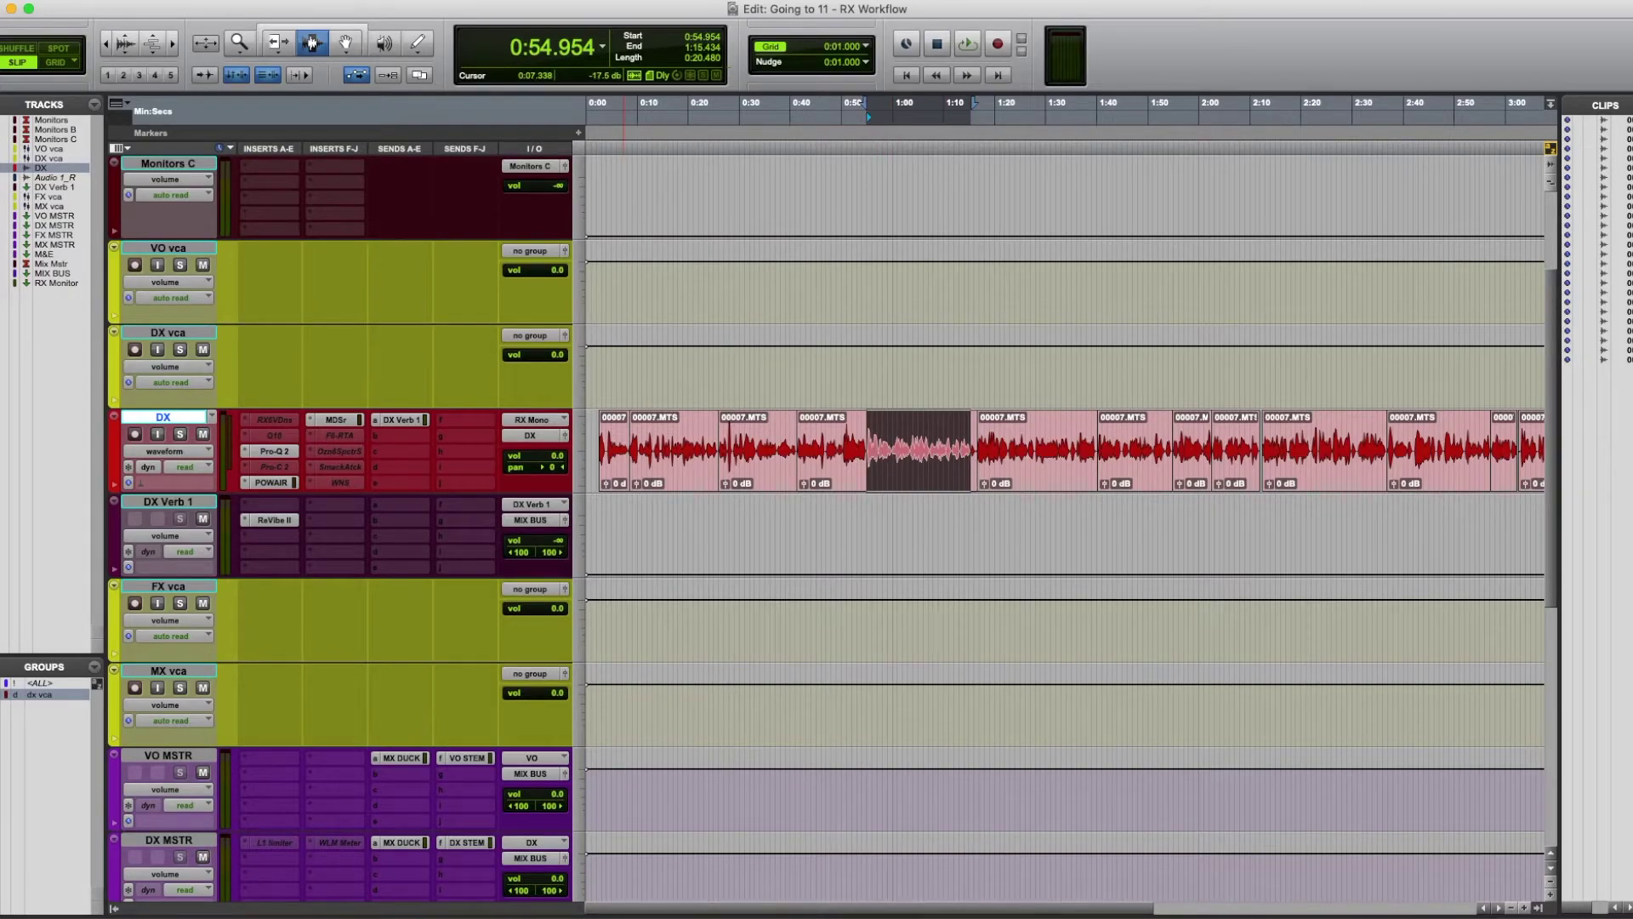
left_click(361, 2)
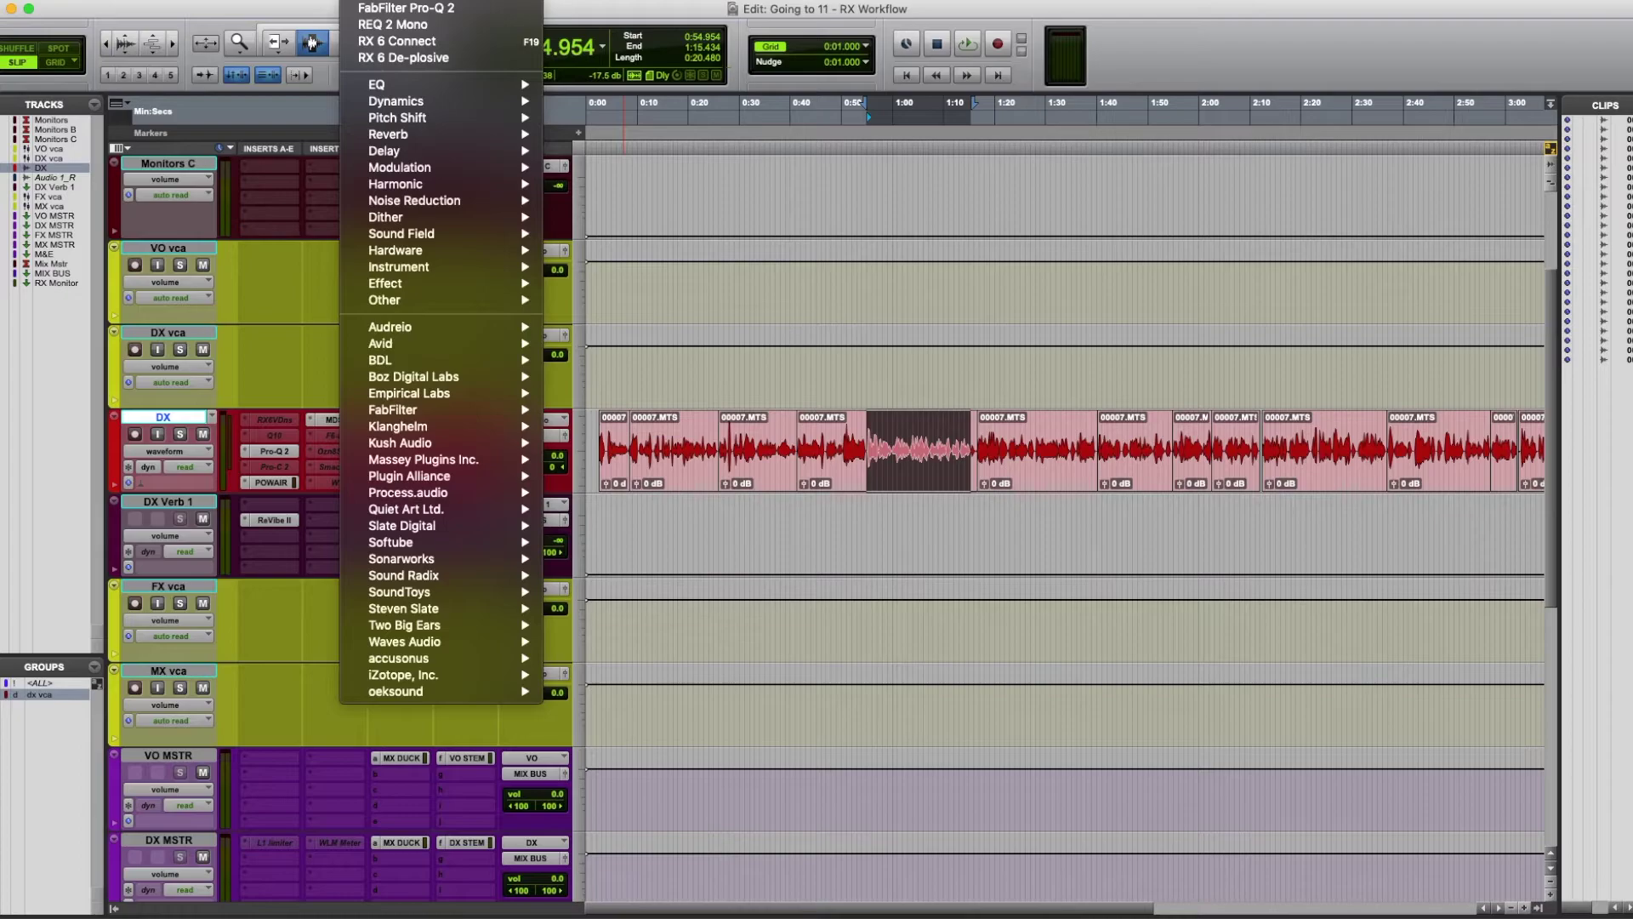
left_click(417, 45)
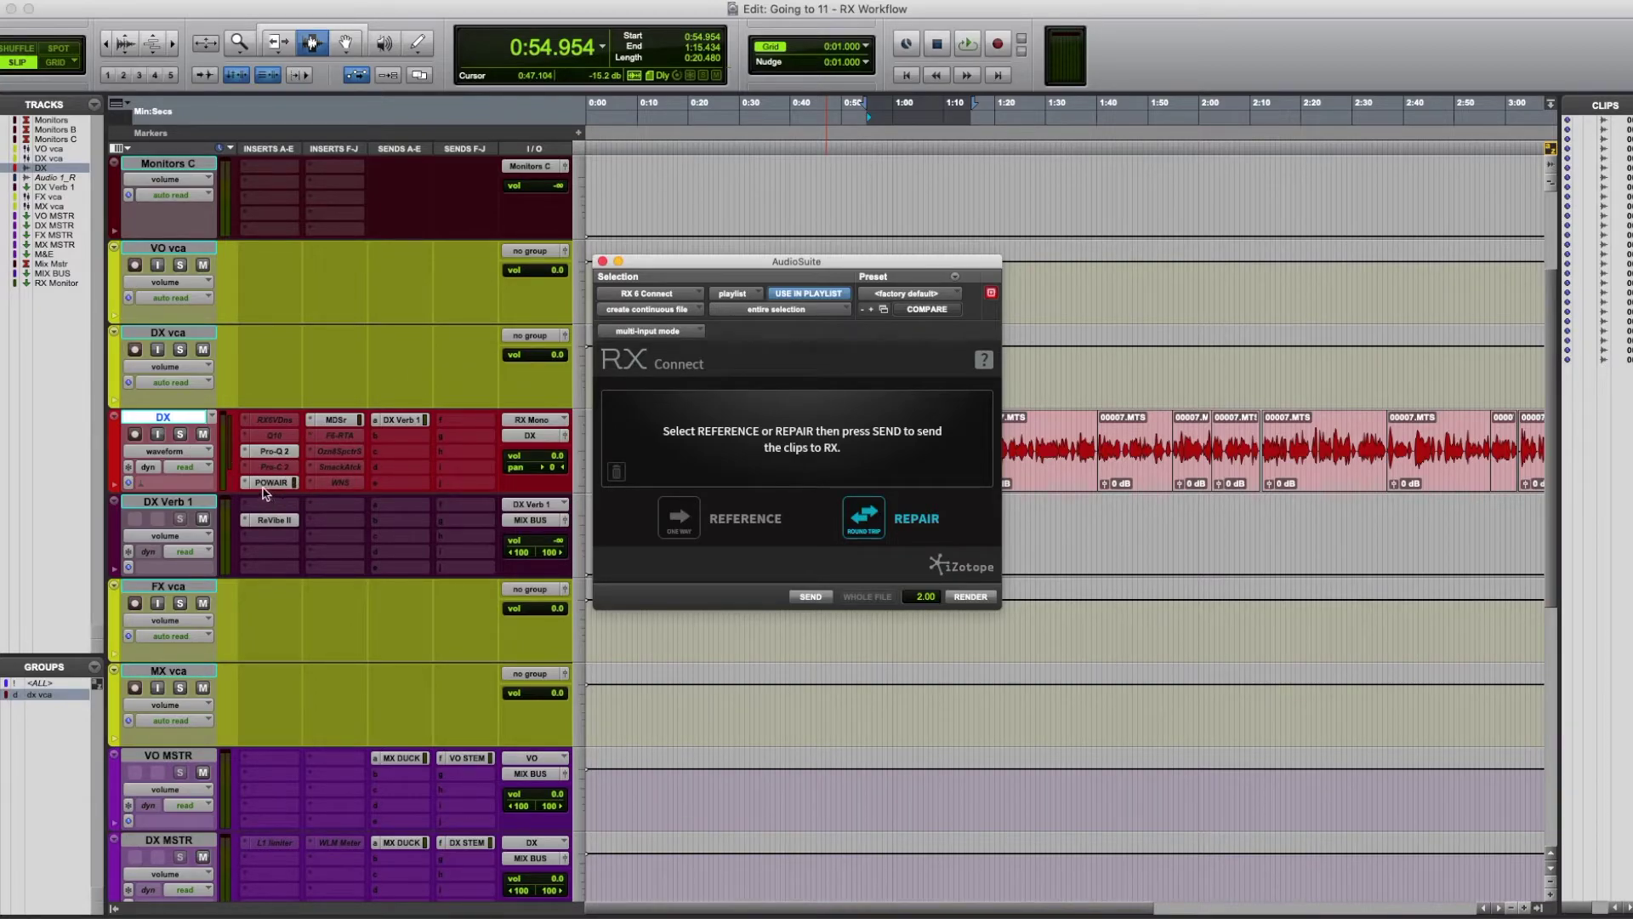
left_click(603, 261)
left_click(810, 596)
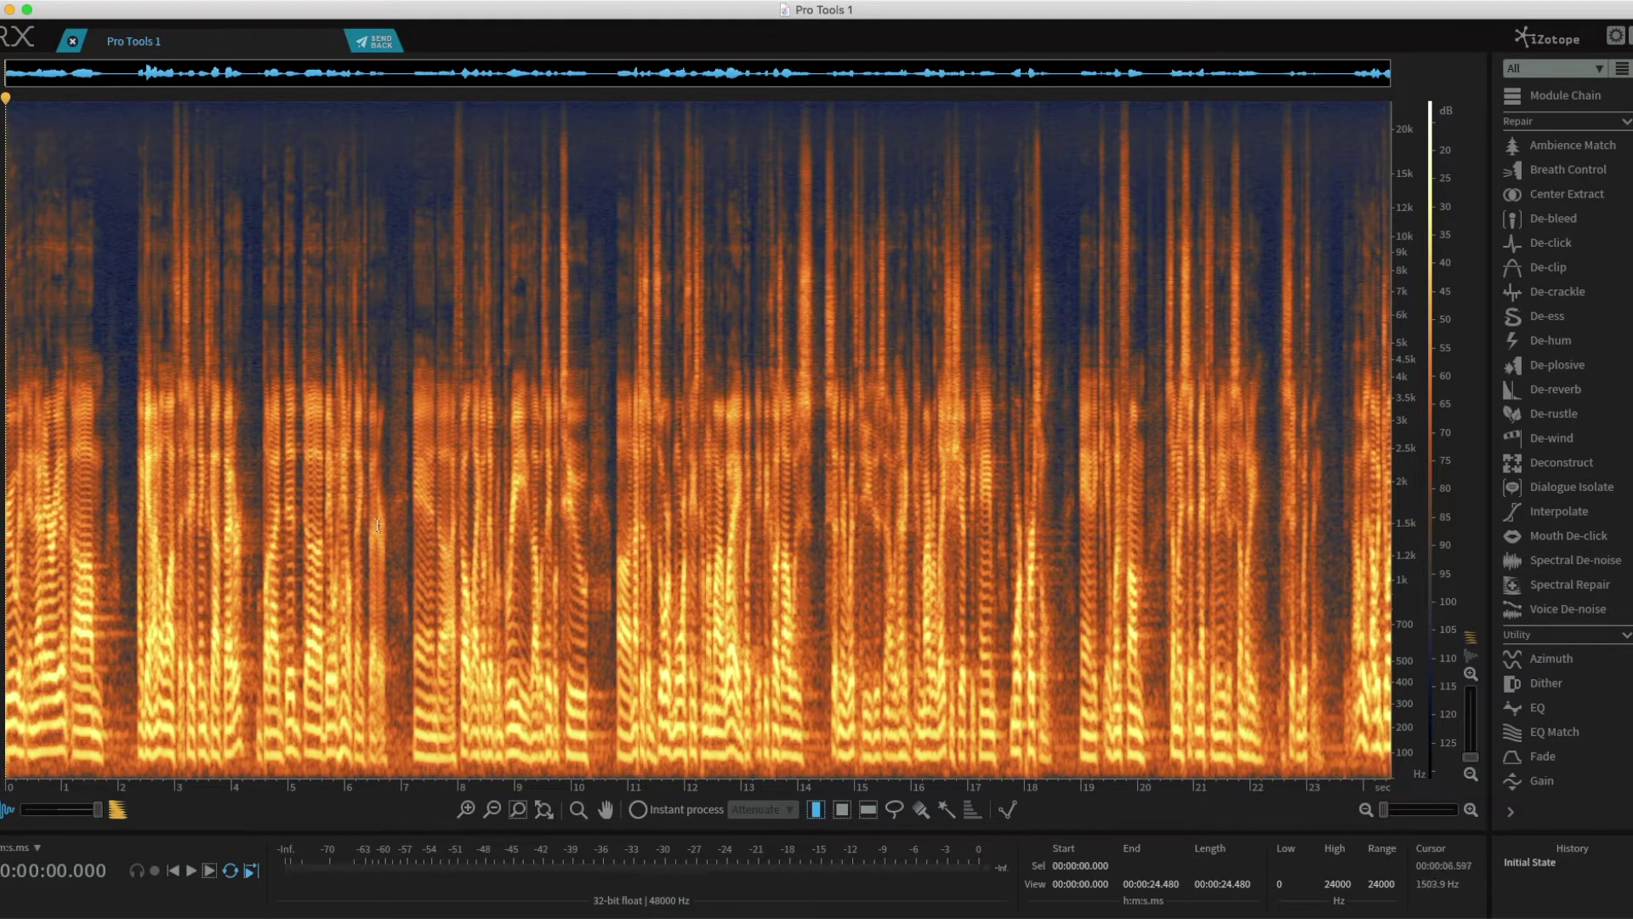
left_click(426, 520)
key("space")
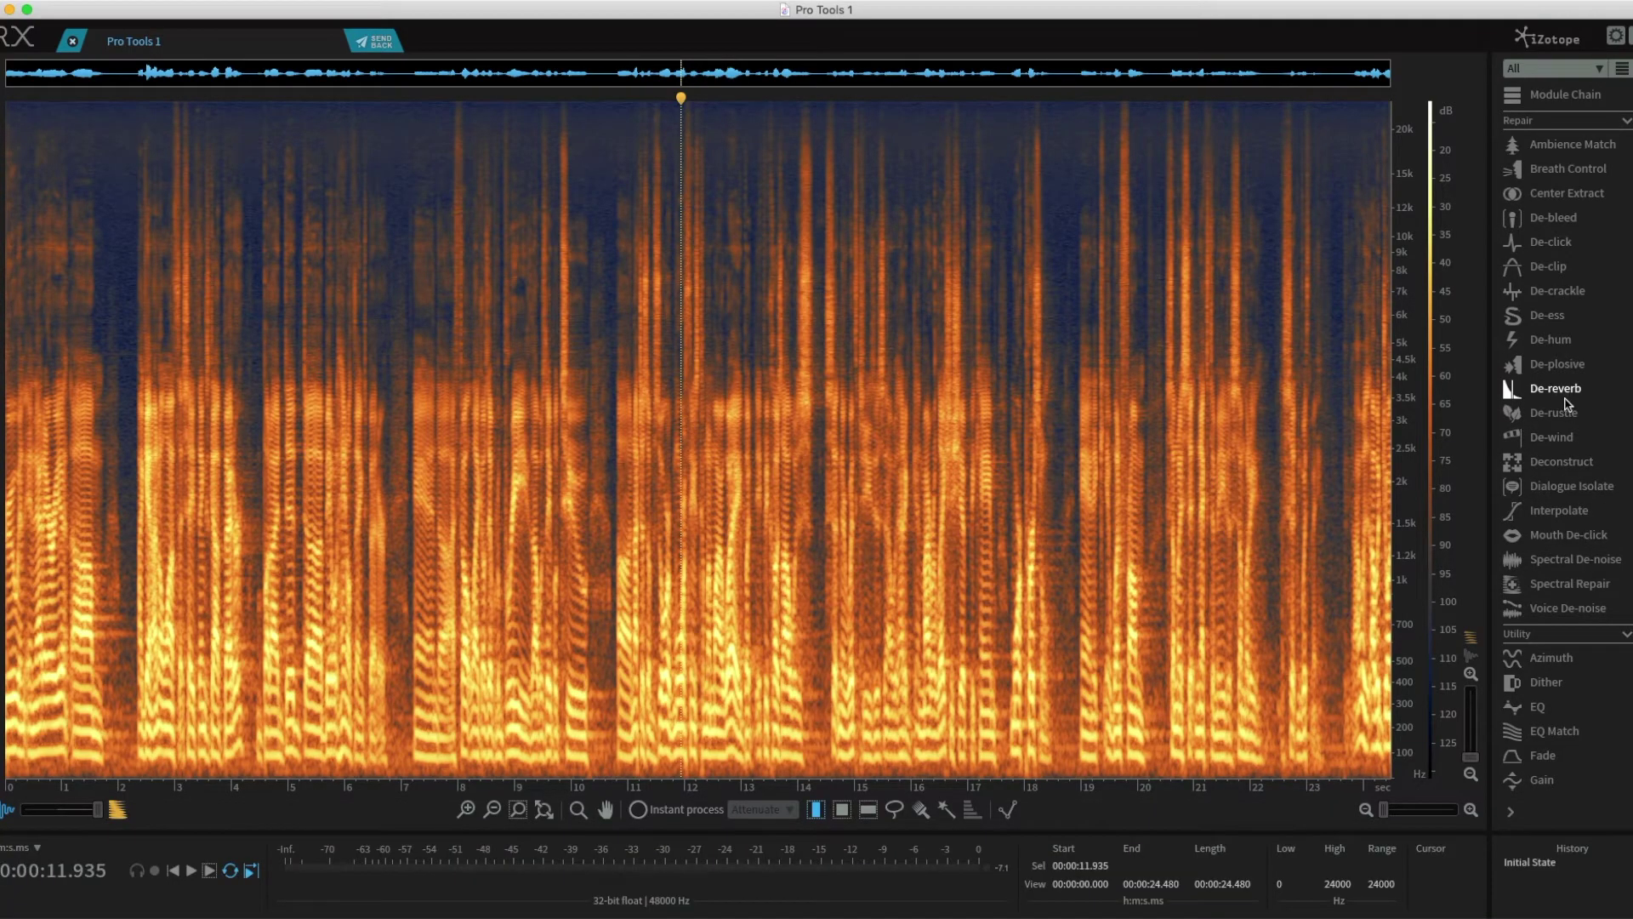
- Run Mouth De-click at Sensitivity 3.5 on the whole clip and send the result back to Pro Tools
scroll(1566, 417, "down", 3)
left_click(1561, 475)
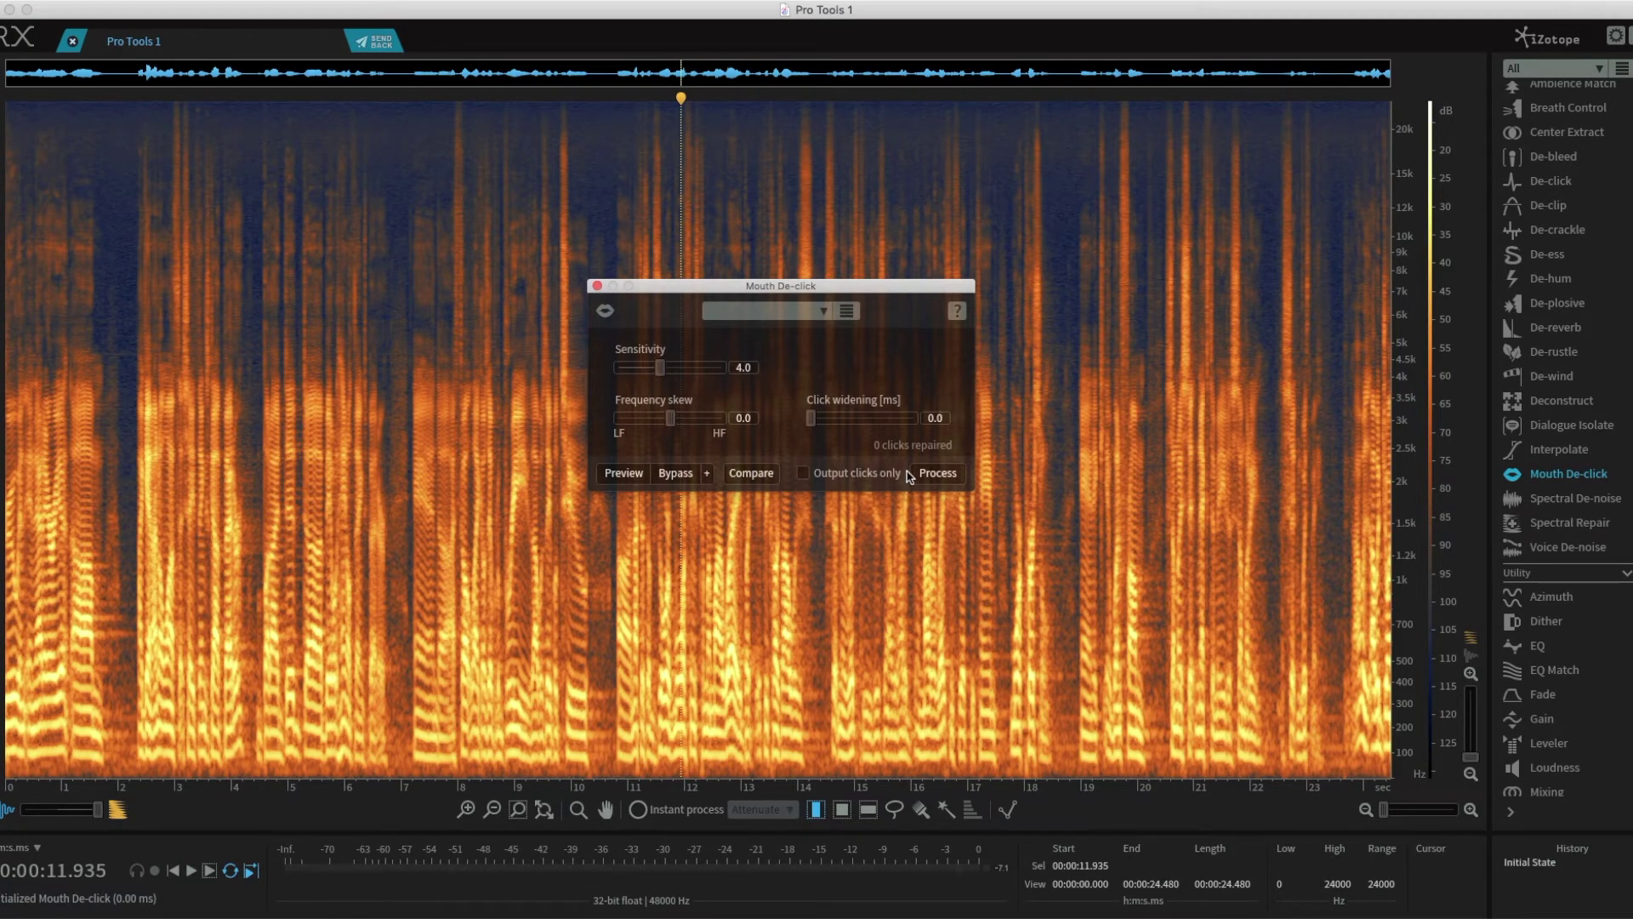
left_click_drag(663, 368, 656, 369)
left_click(937, 473)
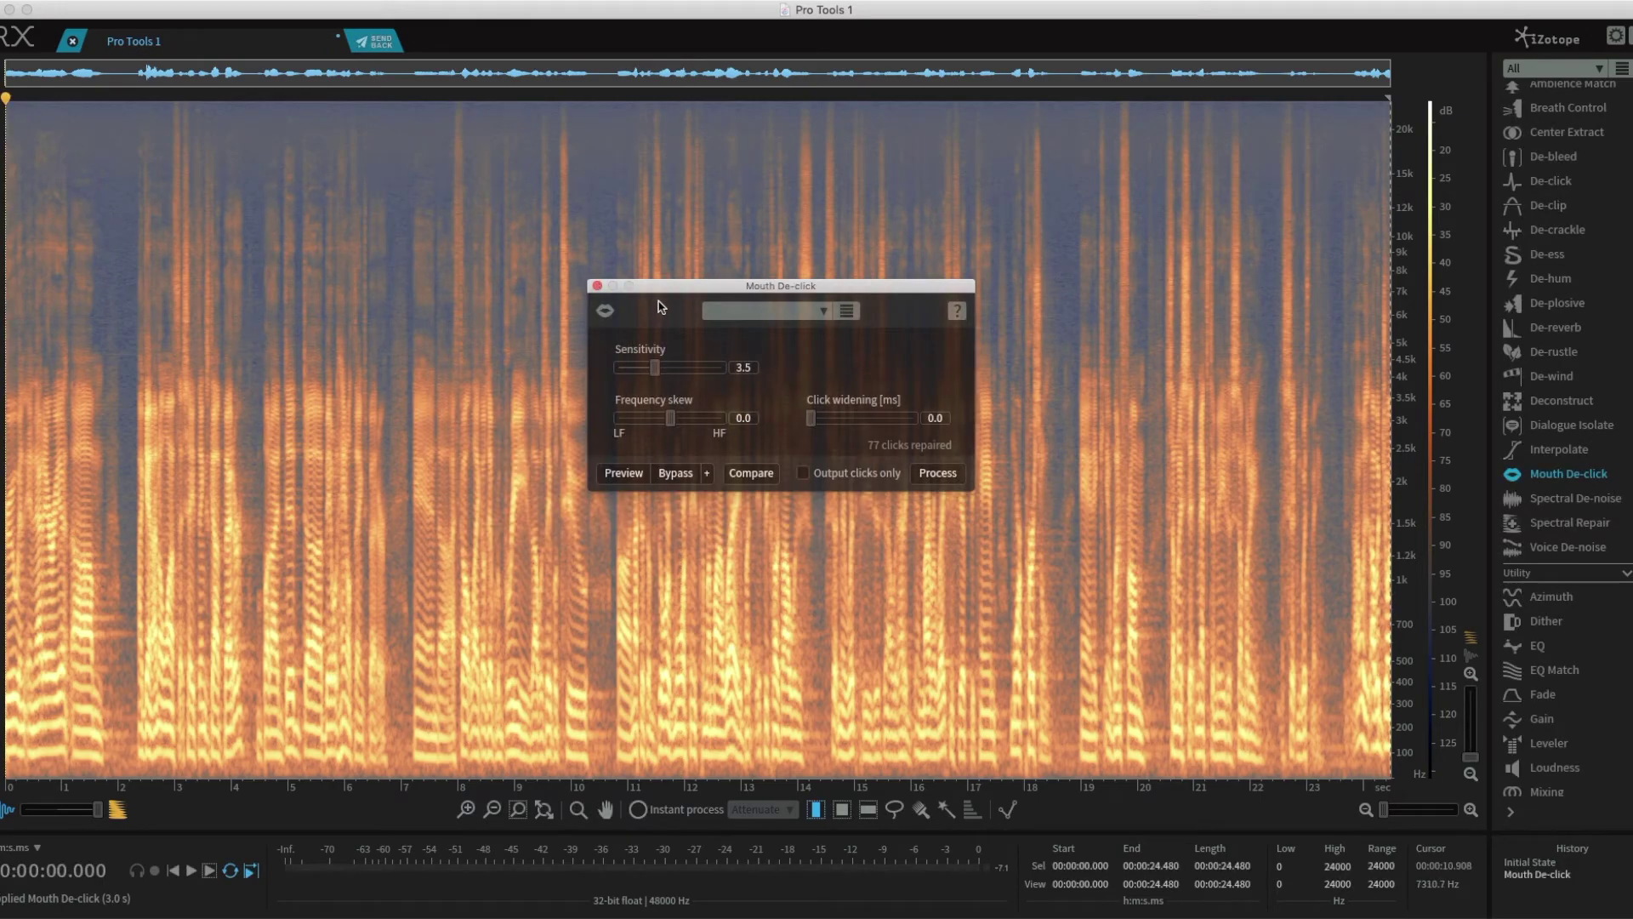
left_click(381, 42)
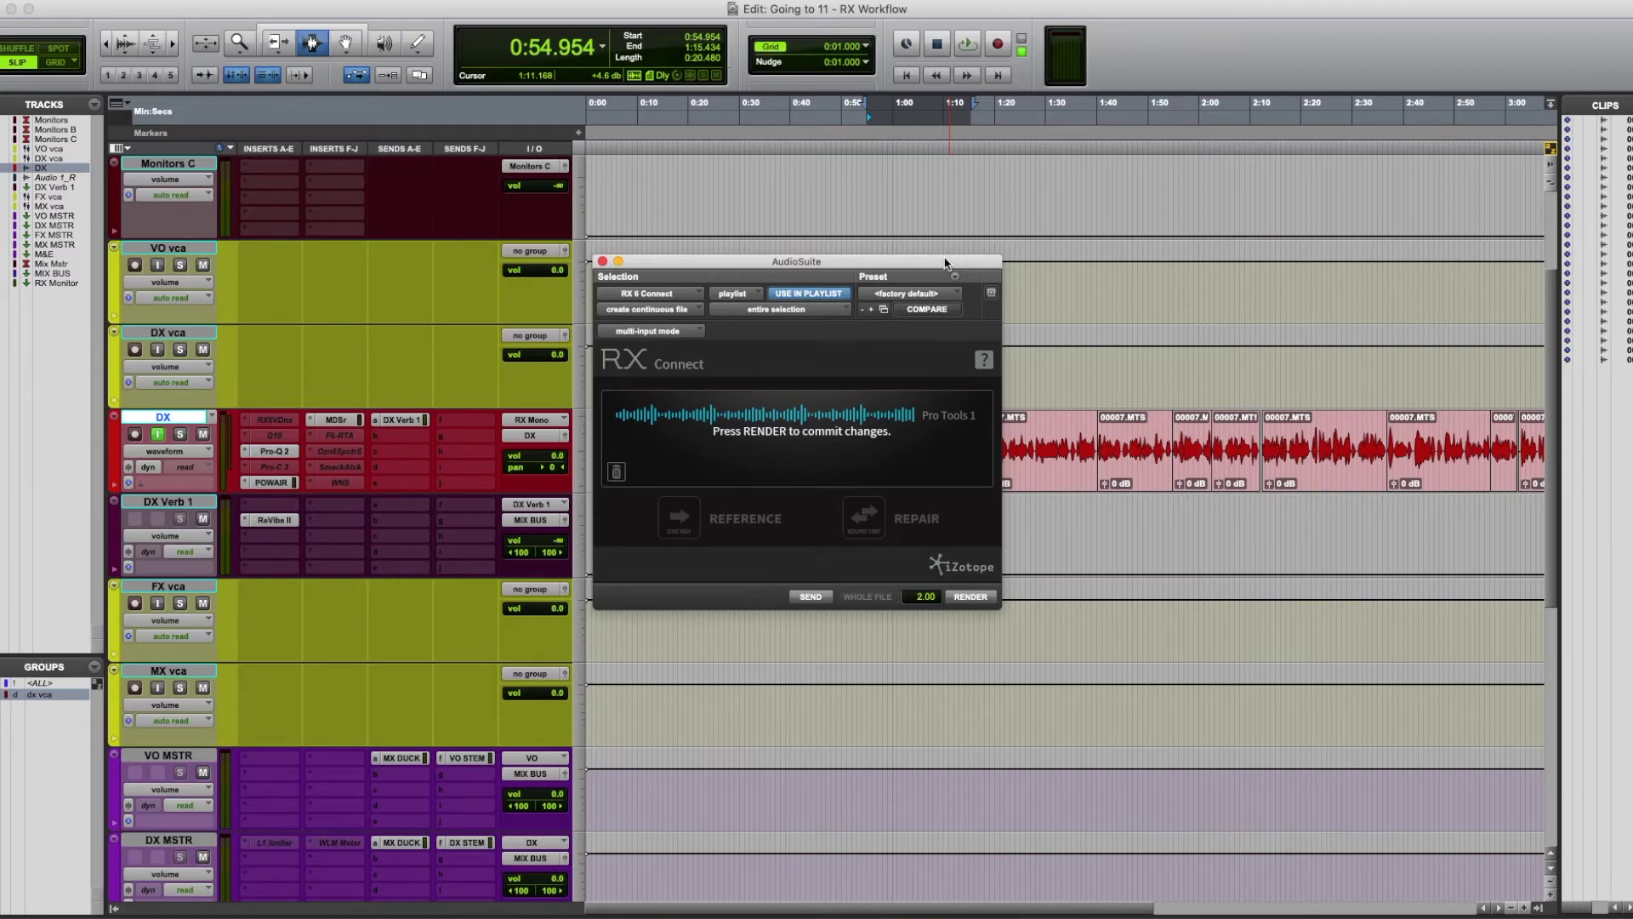
- Render the repaired audio onto the DX track and close the RX Connect window
left_click(971, 596)
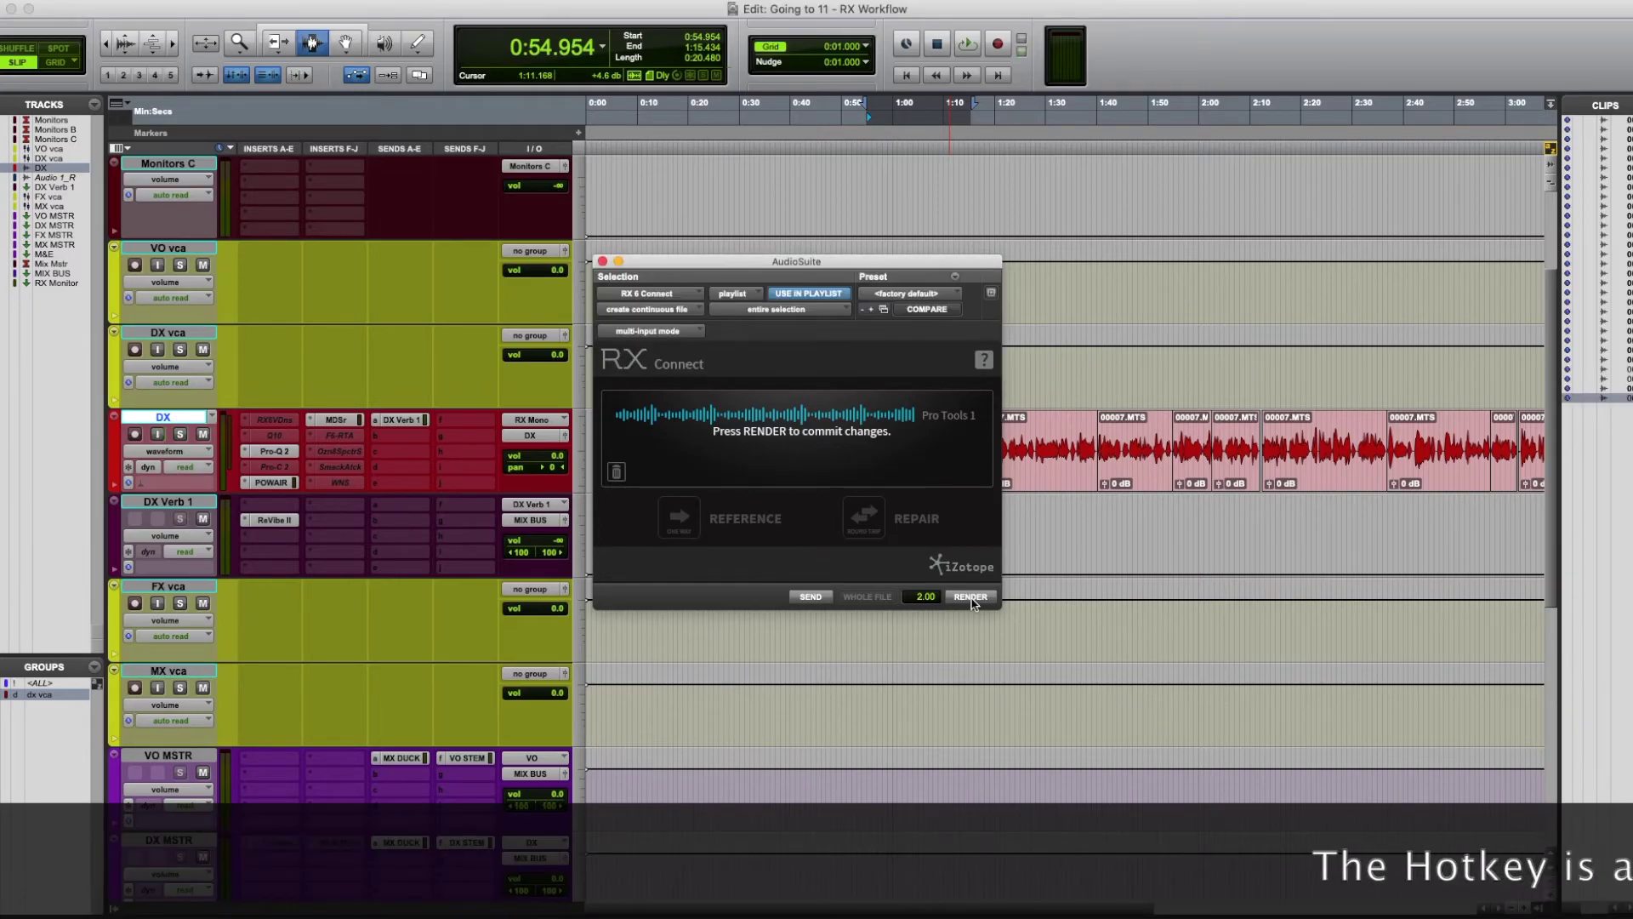
left_click(599, 262)
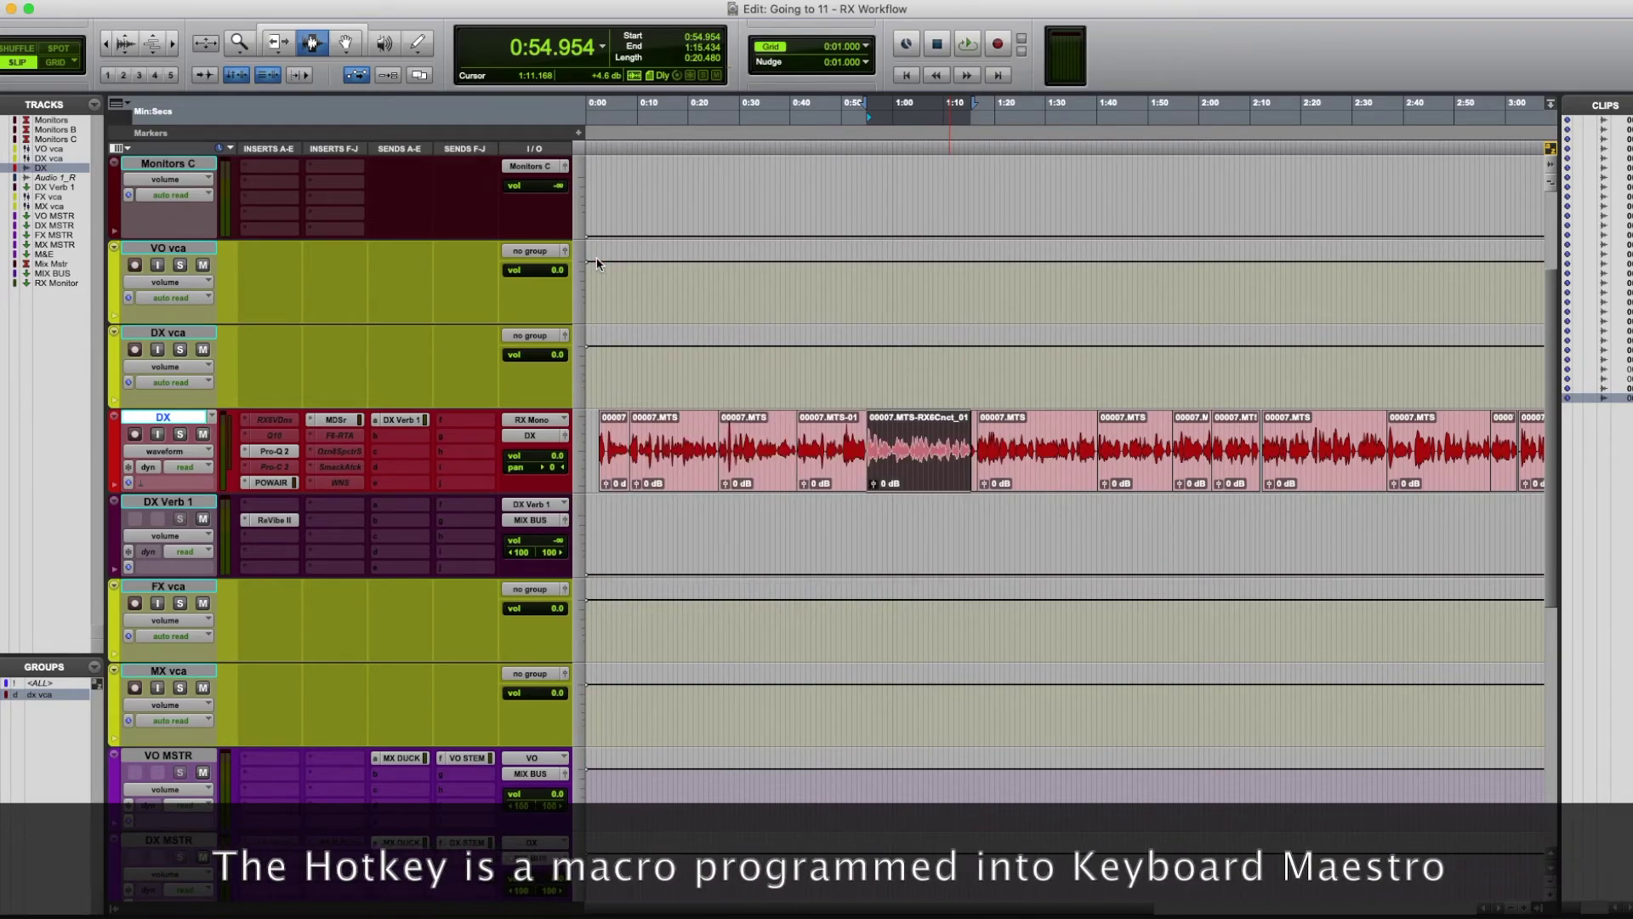